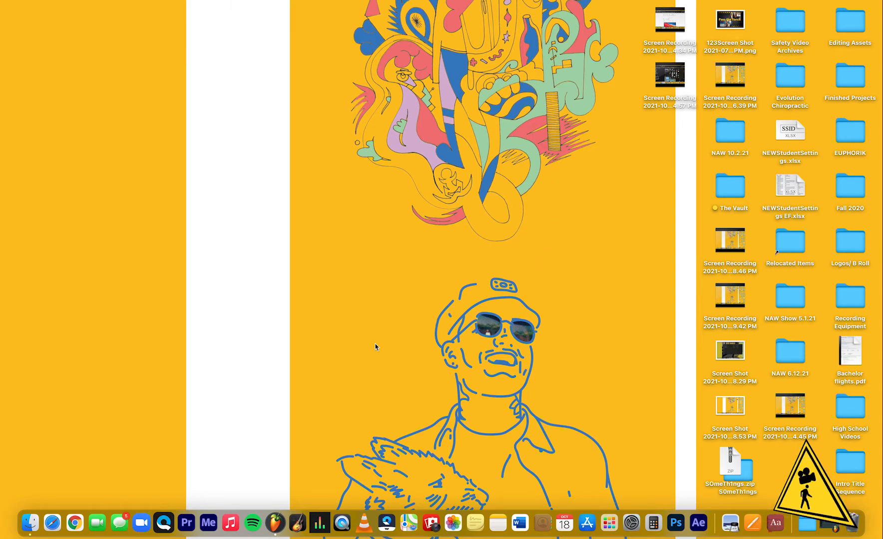
# - Launch Premiere Pro, reopening its previous windows, and open the recent project Copy of Copy of BobbyBACK
pyautogui.click(188, 522)
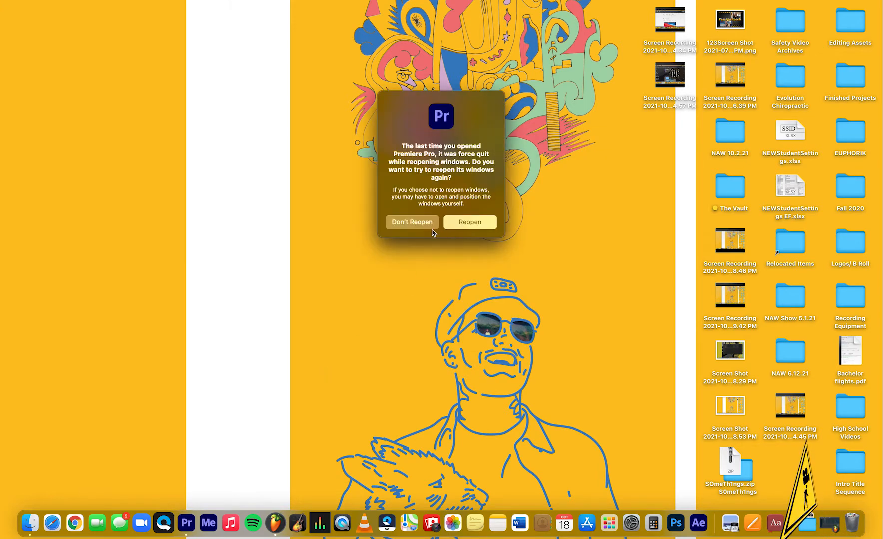
pyautogui.click(448, 223)
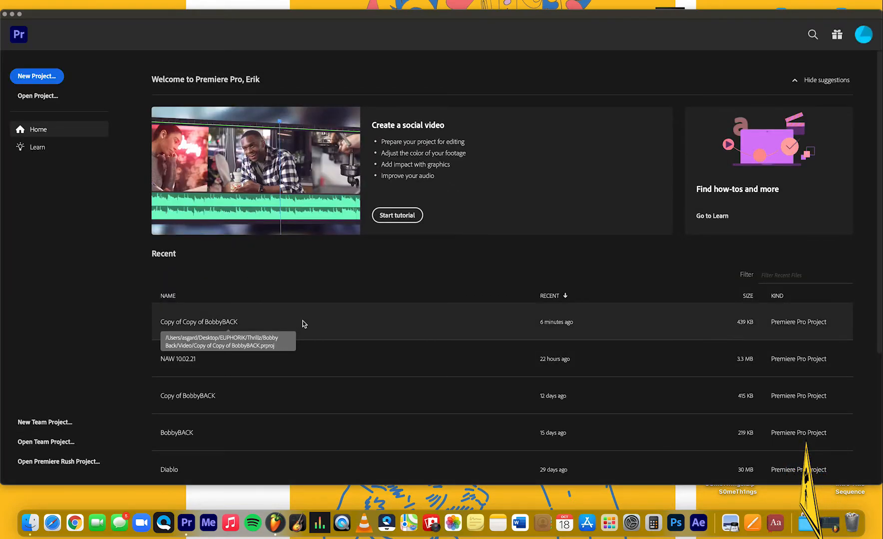
pyautogui.click(302, 323)
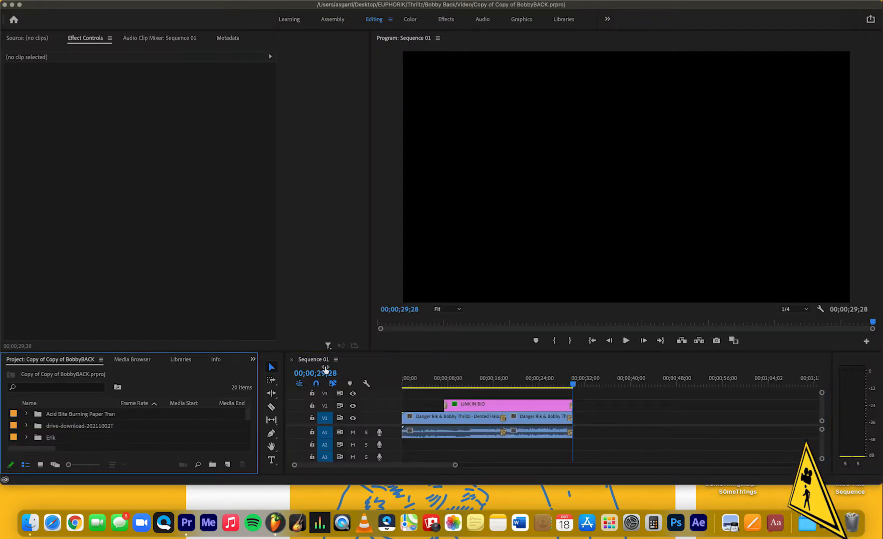
# - Switch to the Assembly workspace and close Sequence 01, leaving the Bobbyback 9-8-21 sequence open
pyautogui.click(338, 19)
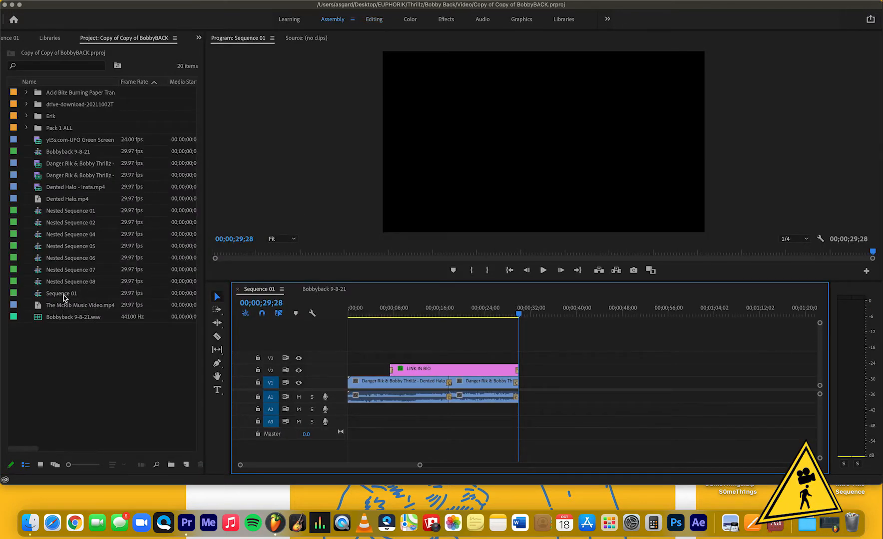
pyautogui.click(319, 290)
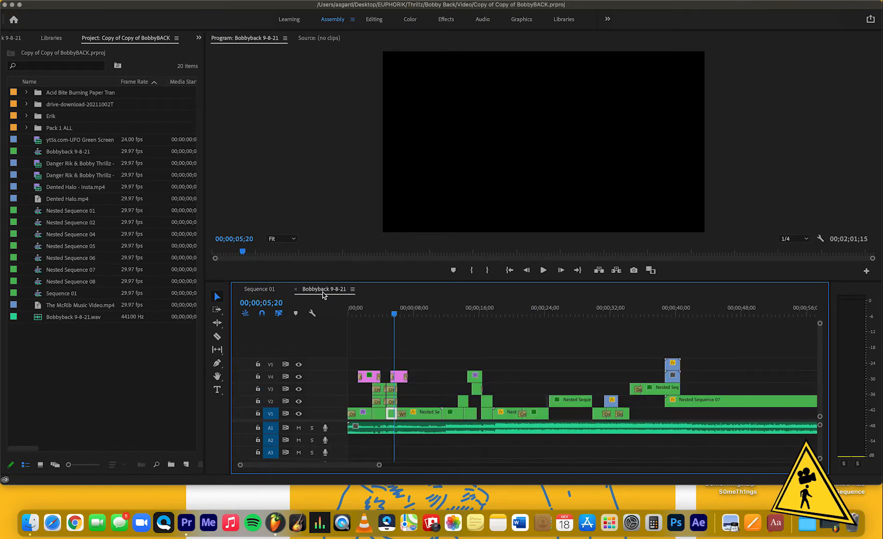
pyautogui.click(238, 289)
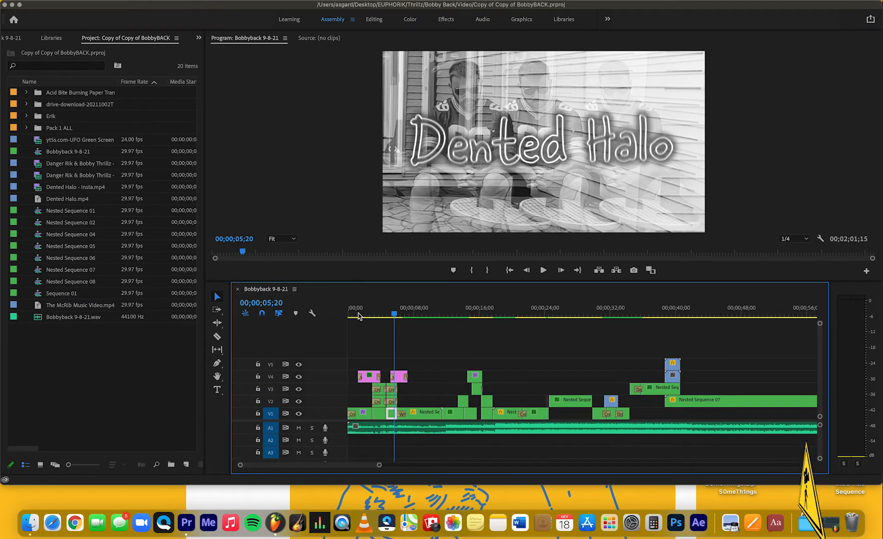
# - Examine the overall clip layout of the Bobbyback 9-8-21 timeline and scrub its opening titles and effects up to about 00;00;10;15
pyautogui.moveTo(395, 316); pyautogui.dragTo(432, 315)
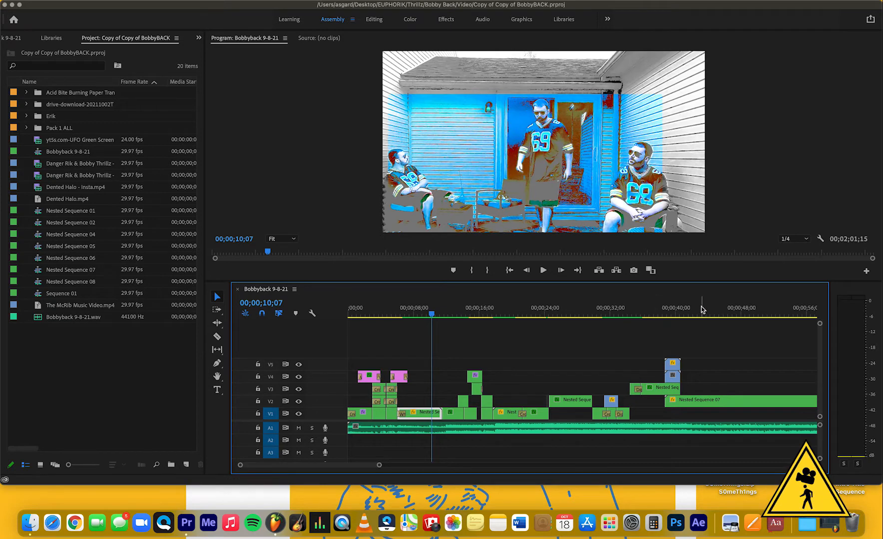
pyautogui.scroll(-5, 692, 337)
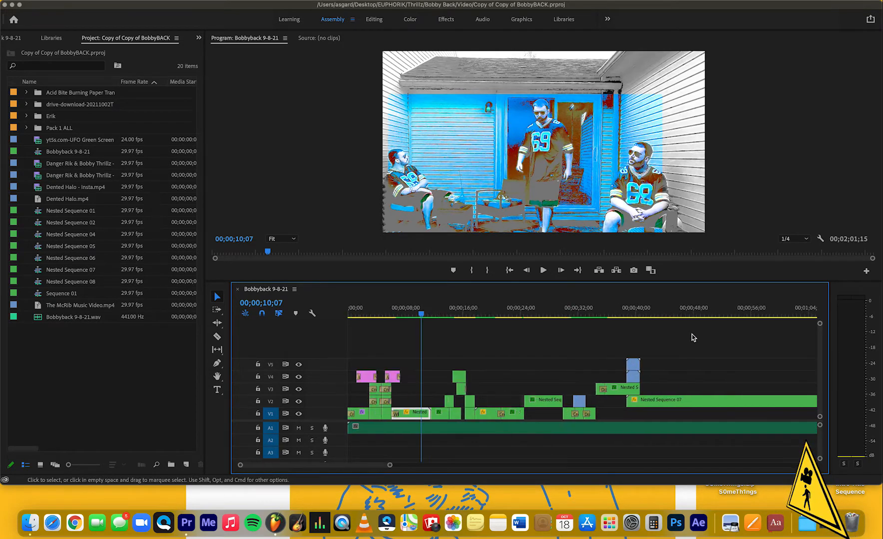
pyautogui.scroll(3, 693, 337)
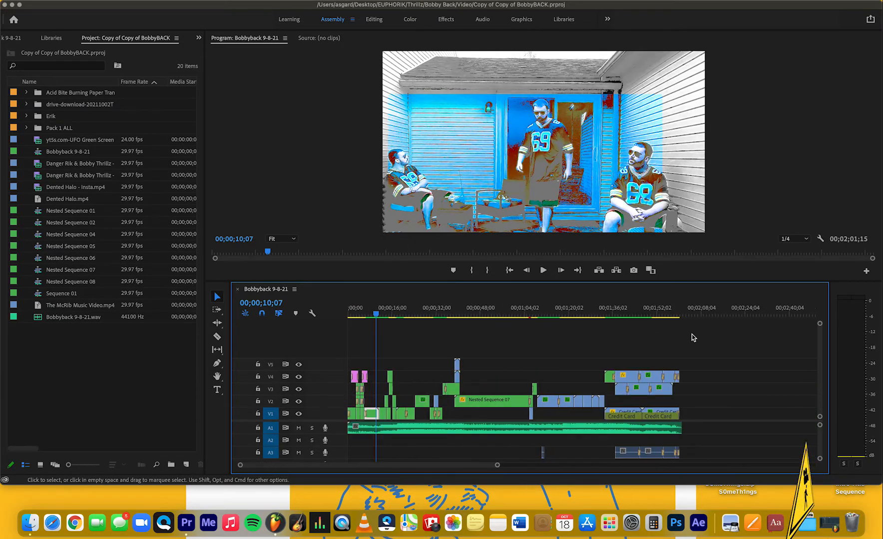
pyautogui.scroll(3, 693, 337)
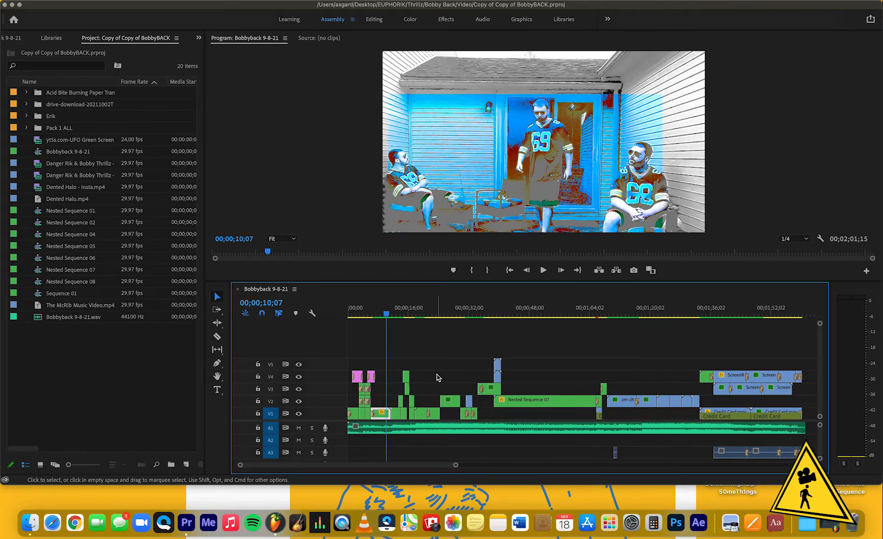
pyautogui.click(361, 315)
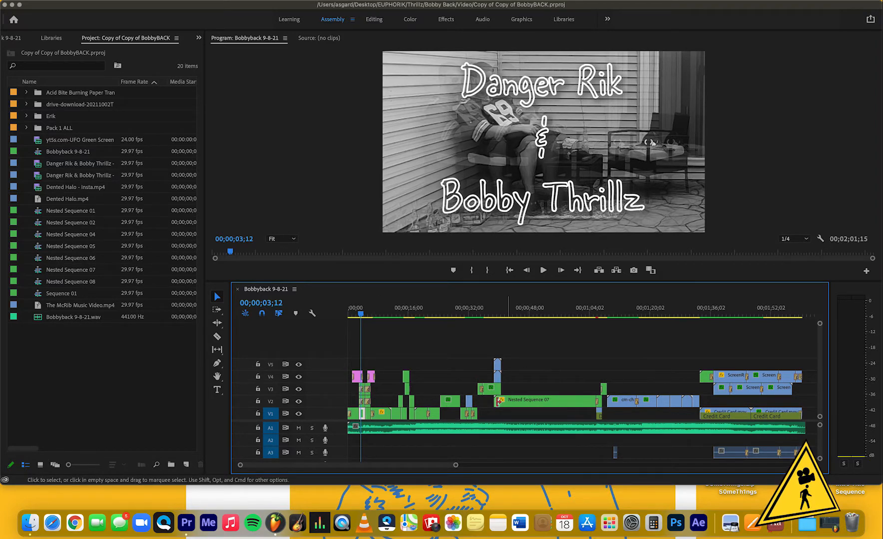
pyautogui.click(382, 314)
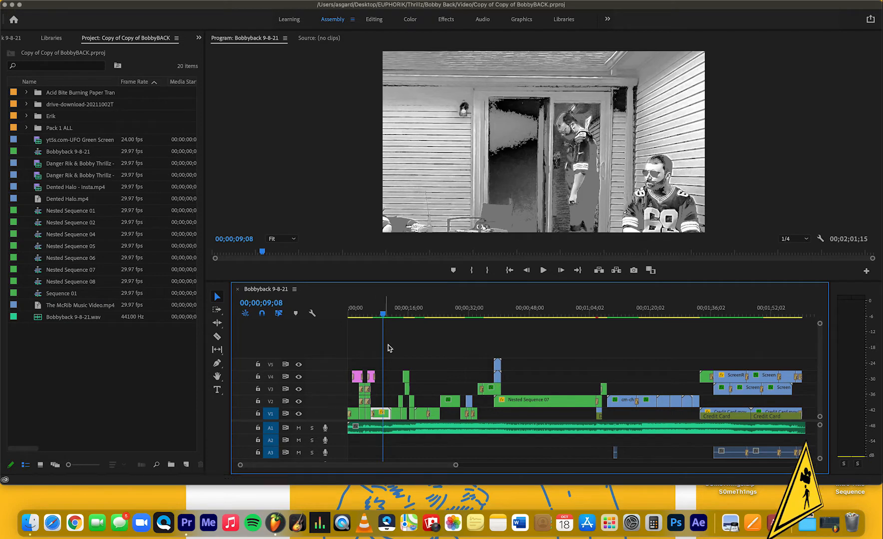
pyautogui.scroll(8, 375, 325)
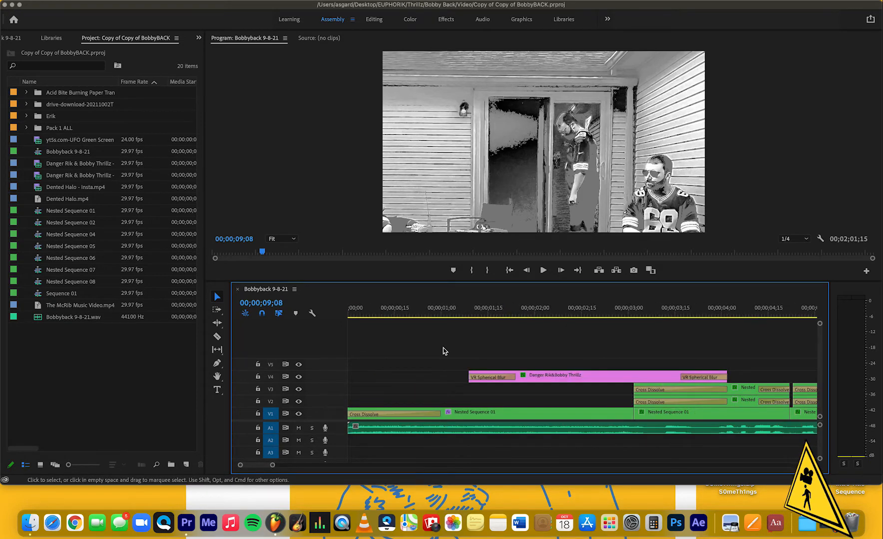
pyautogui.scroll(-4, 443, 351)
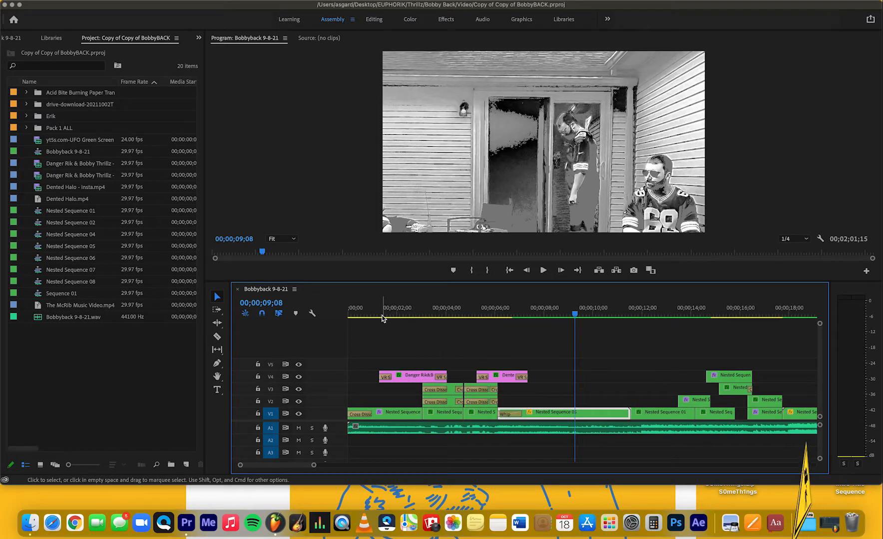
pyautogui.moveTo(382, 312); pyautogui.dragTo(606, 341)
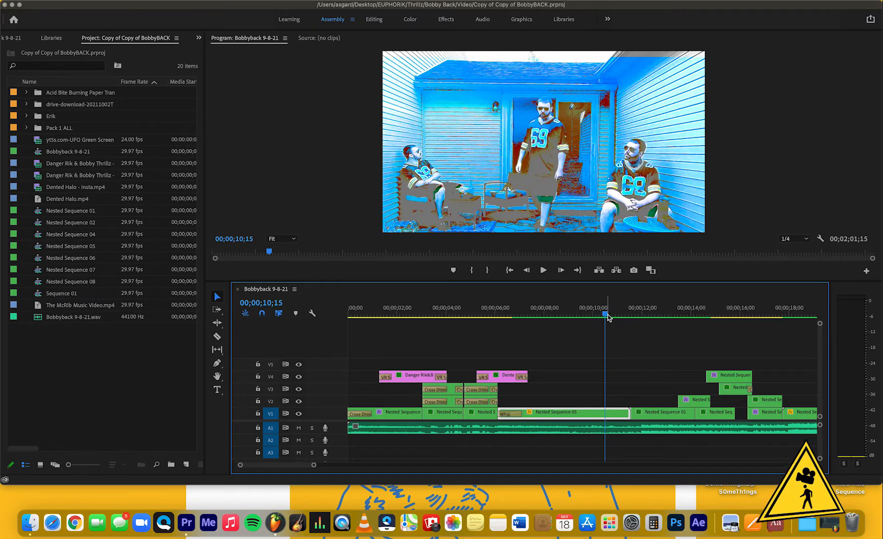
# - Open Nested Sequence 05 from the main timeline and open the Nested Sequence 01 clip inside it
pyautogui.click(577, 397)
pyautogui.click(589, 403)
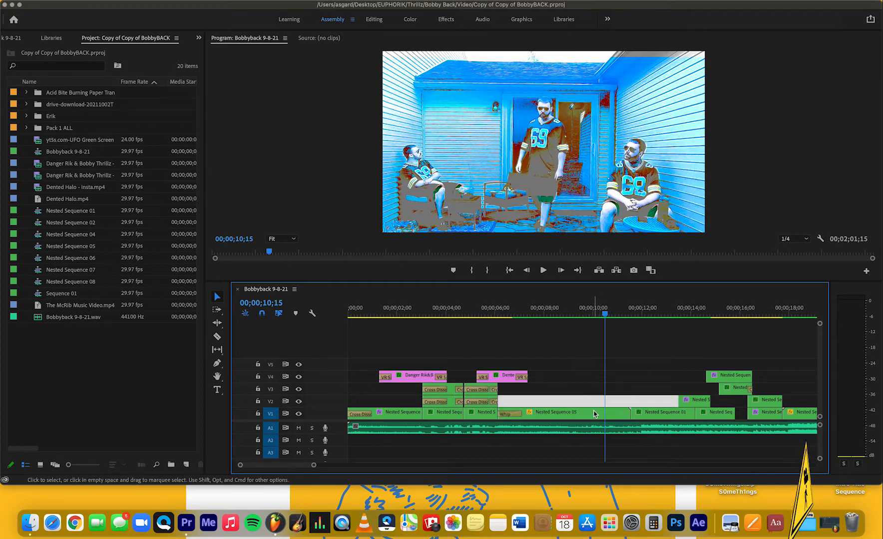
pyautogui.doubleClick(597, 413)
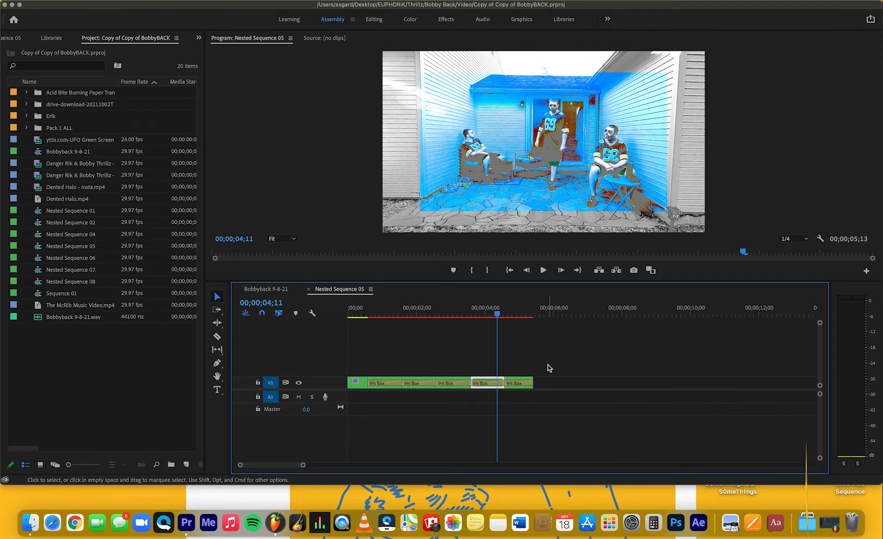
pyautogui.doubleClick(493, 382)
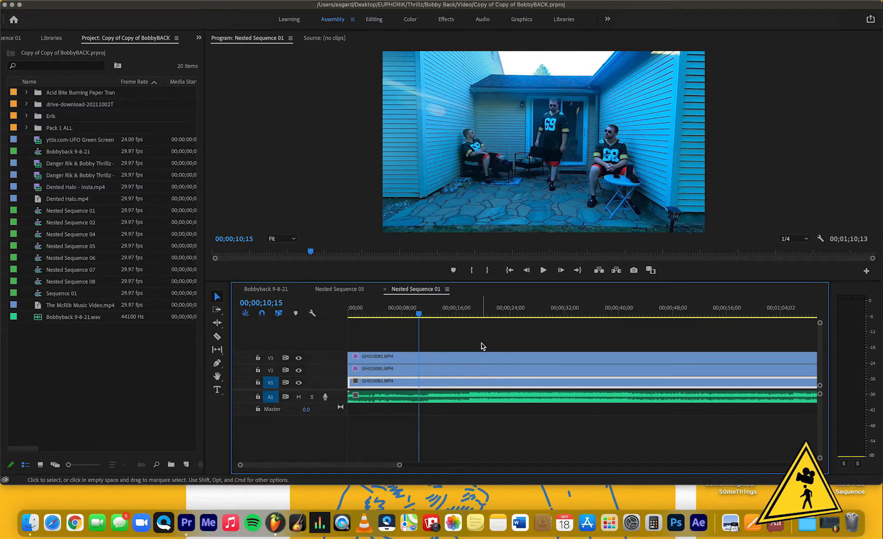
# - Inspect the three stacked GH010081.MP4 layers in Nested Sequence 01 individually, and scrub the combined picture to about 00;00;28;08
pyautogui.moveTo(475, 316); pyautogui.dragTo(498, 315)
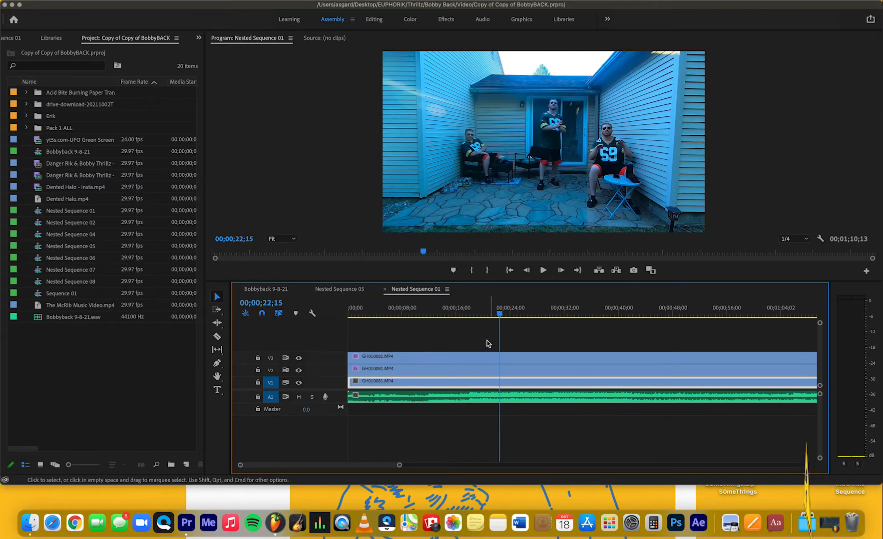
pyautogui.click(492, 354)
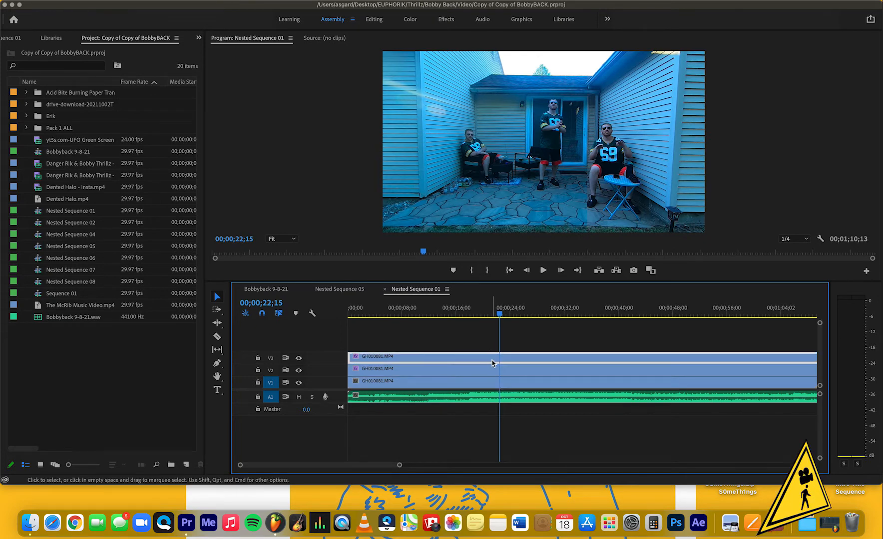
pyautogui.click(491, 370)
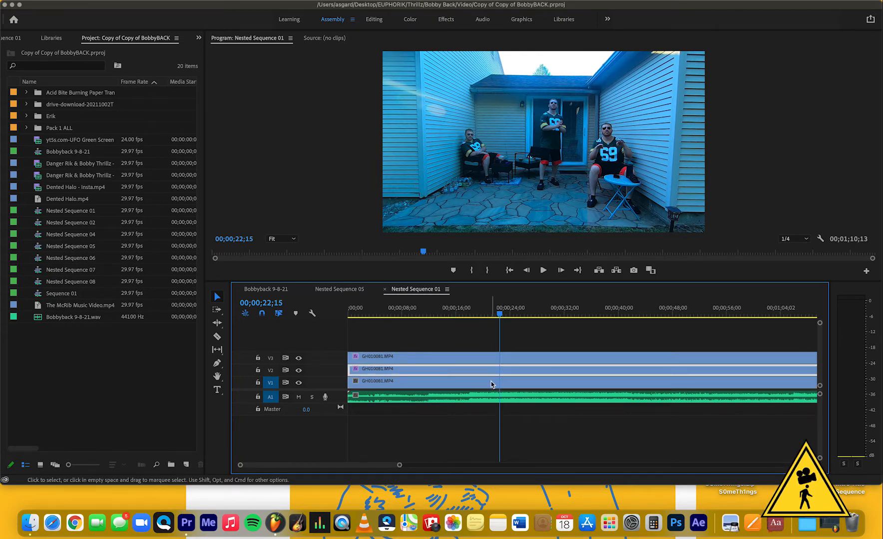
pyautogui.doubleClick(493, 361)
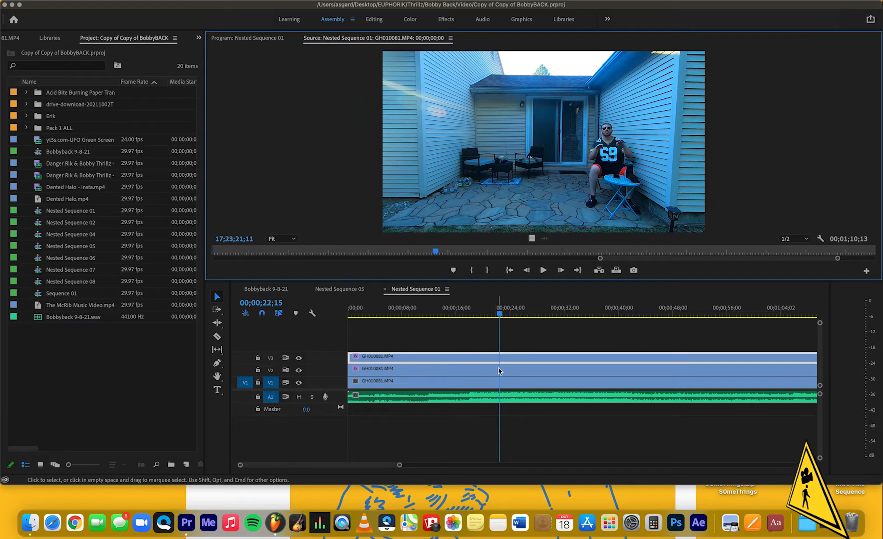
pyautogui.doubleClick(499, 375)
pyautogui.doubleClick(501, 386)
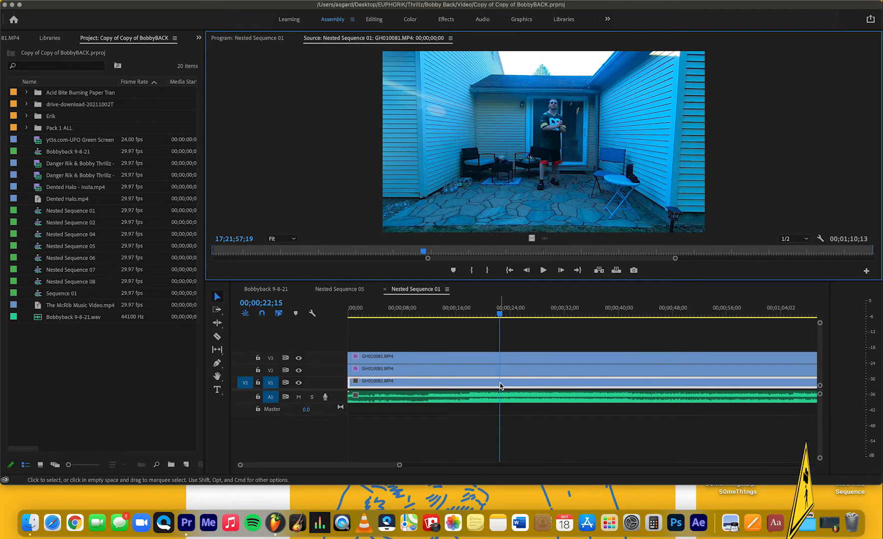
pyautogui.click(519, 347)
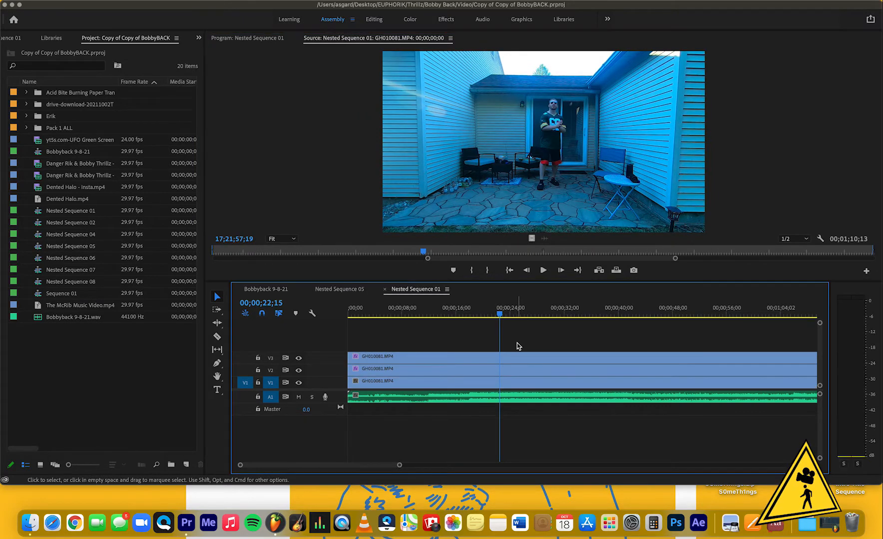
pyautogui.moveTo(524, 315); pyautogui.dragTo(539, 316)
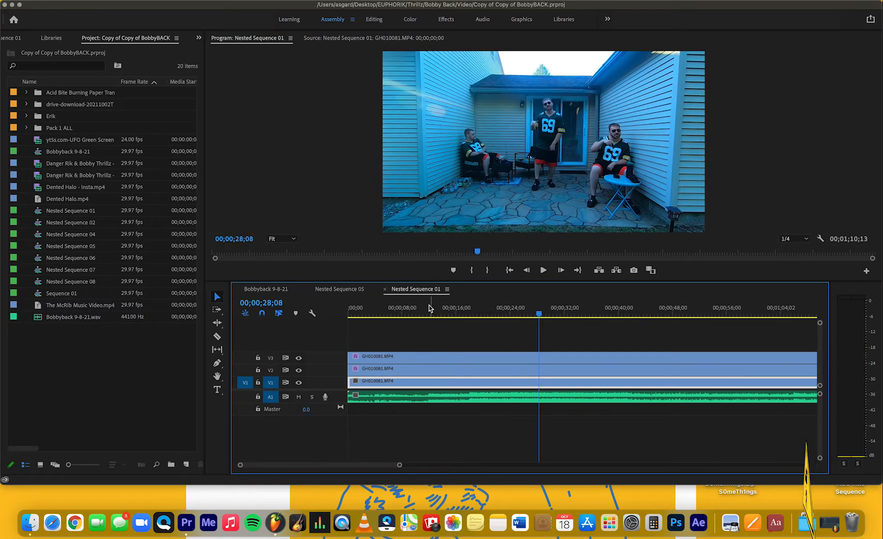
# - Close Nested Sequence 01, review the Box transitions in Nested Sequence 05, and close it to return to the main sequence
pyautogui.click(385, 289)
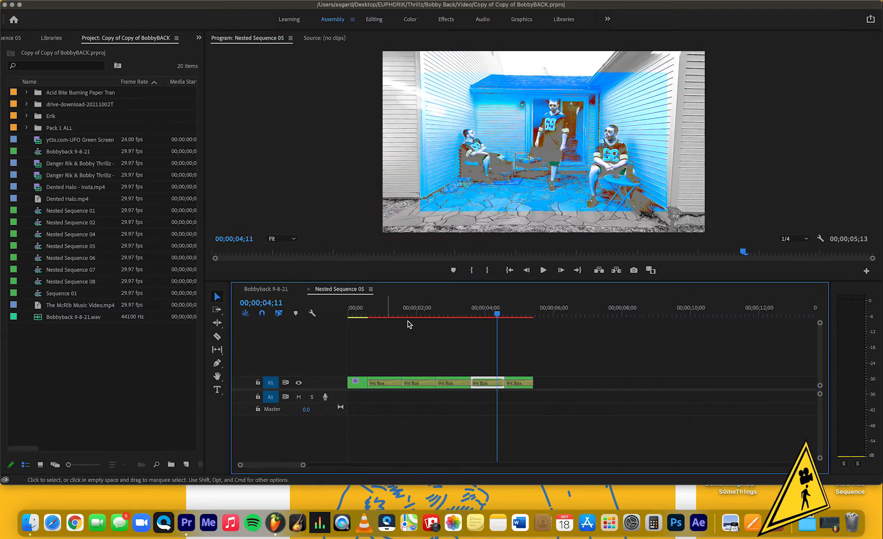
pyautogui.moveTo(497, 316); pyautogui.dragTo(490, 315)
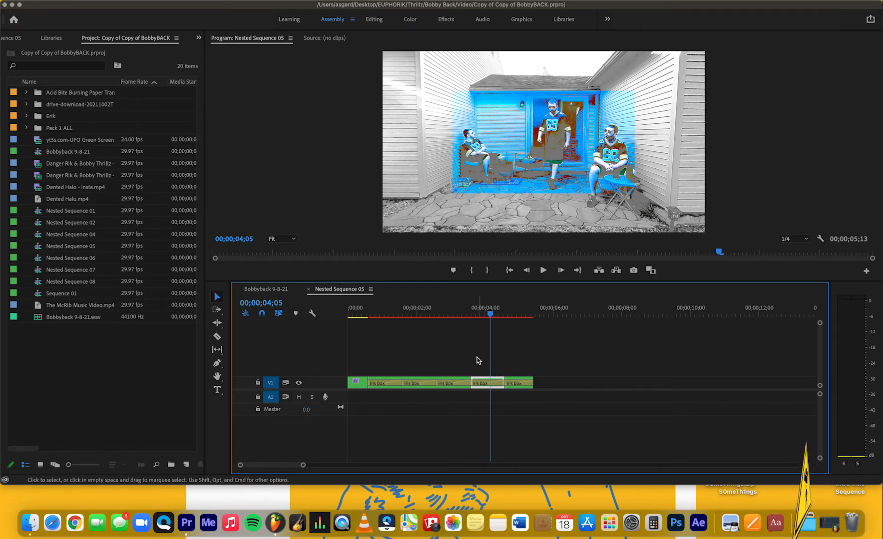
pyautogui.click(309, 289)
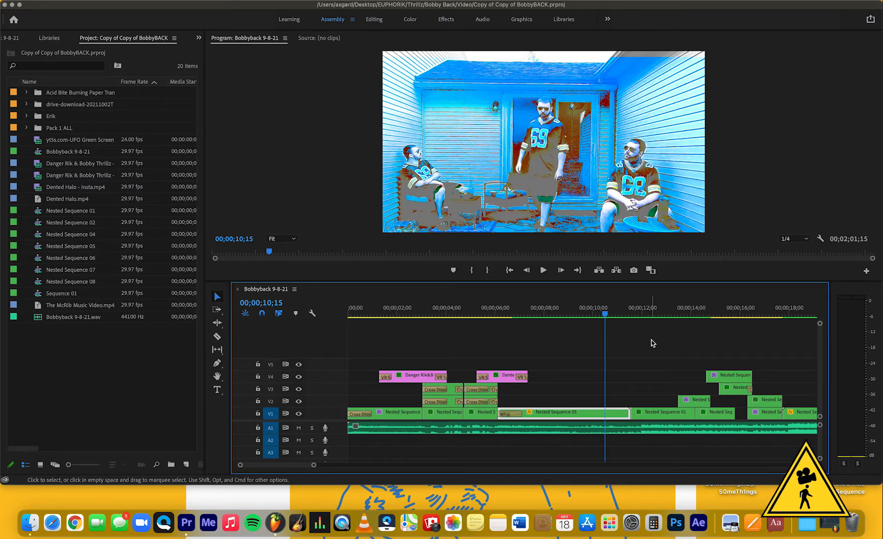
# - Scrub and play the split-screen section of the Bobbyback 9-8-21 sequence from about 00;00;11;20 to 00;00;18;00
pyautogui.moveTo(636, 312)
pyautogui.mouseDown()
pyautogui.moveTo(629, 312)
pyautogui.moveTo(644, 313)
pyautogui.moveTo(636, 316)
pyautogui.mouseUp()
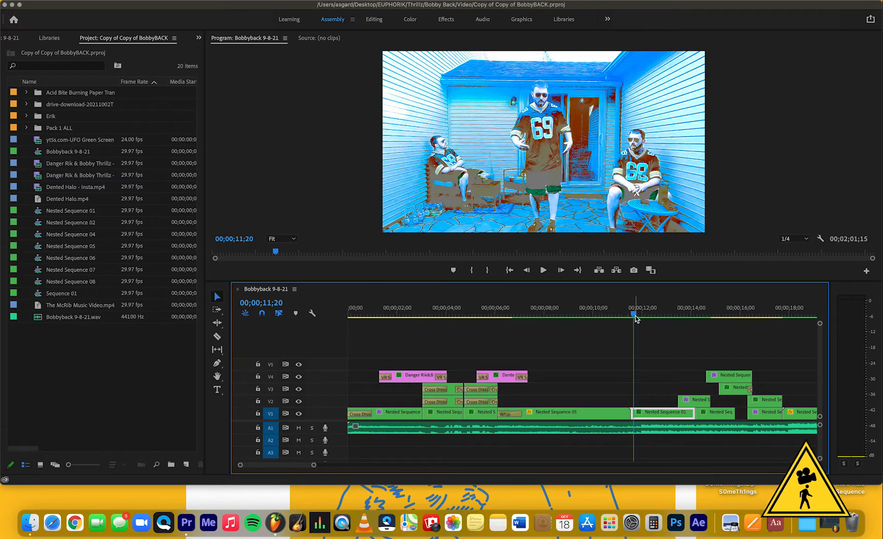
pyautogui.moveTo(637, 318); pyautogui.dragTo(692, 315)
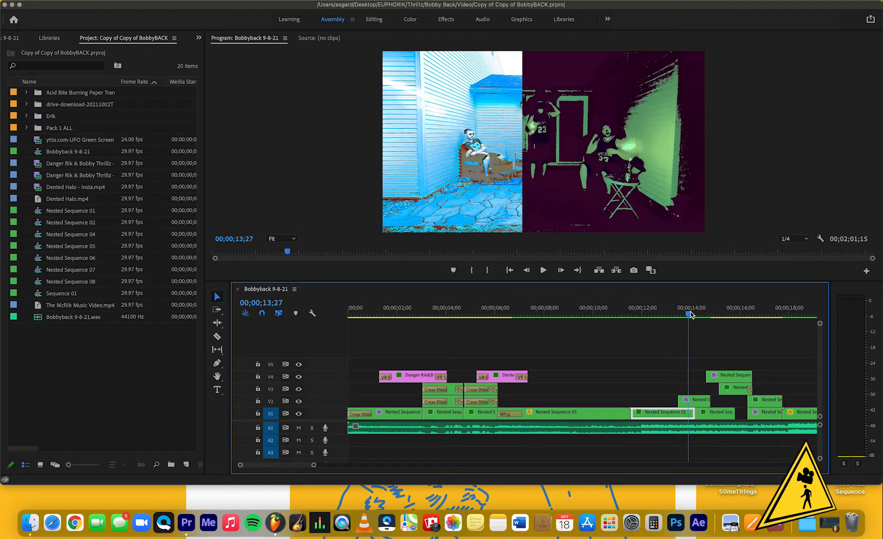
pyautogui.moveTo(689, 315); pyautogui.dragTo(713, 316)
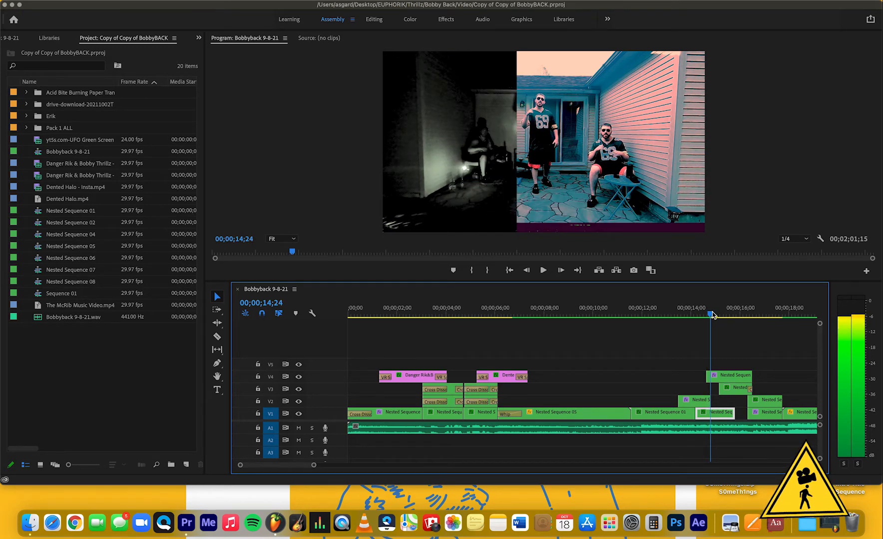
pyautogui.moveTo(714, 315); pyautogui.dragTo(678, 314)
pyautogui.press('space')
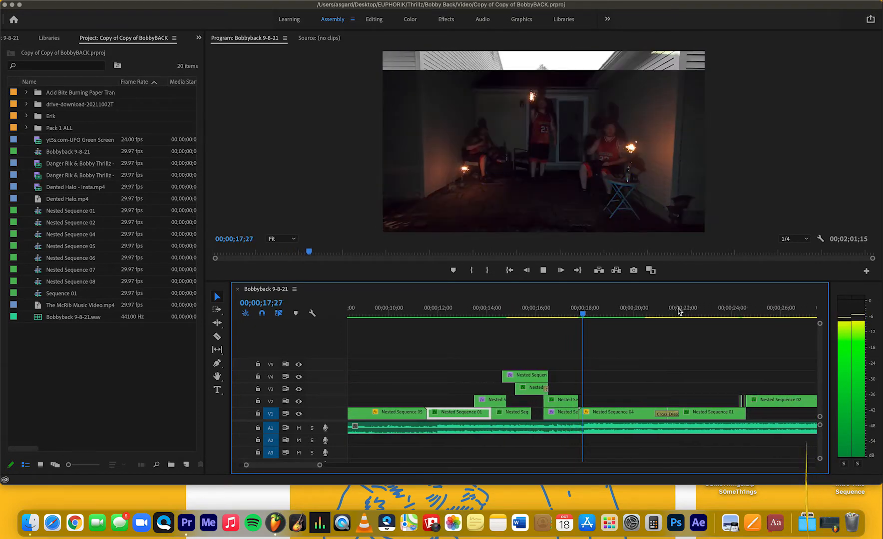
pyautogui.press('space')
# - Scrub from the rotating shots of Nested Sequence 04 to the start of Nested Sequence 02, at about 00;00;25;06
pyautogui.moveTo(594, 315)
pyautogui.mouseDown()
pyautogui.moveTo(619, 320)
pyautogui.moveTo(599, 314)
pyautogui.mouseUp()
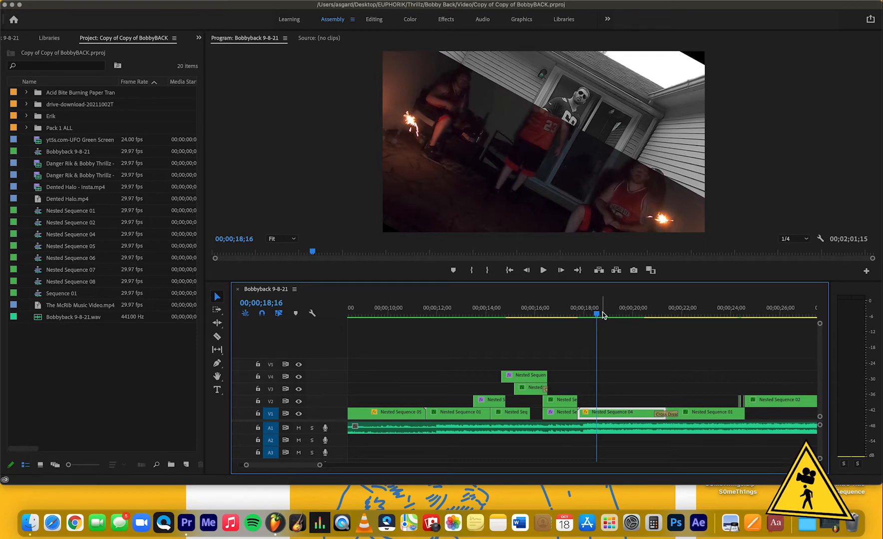
pyautogui.moveTo(600, 315); pyautogui.dragTo(649, 314)
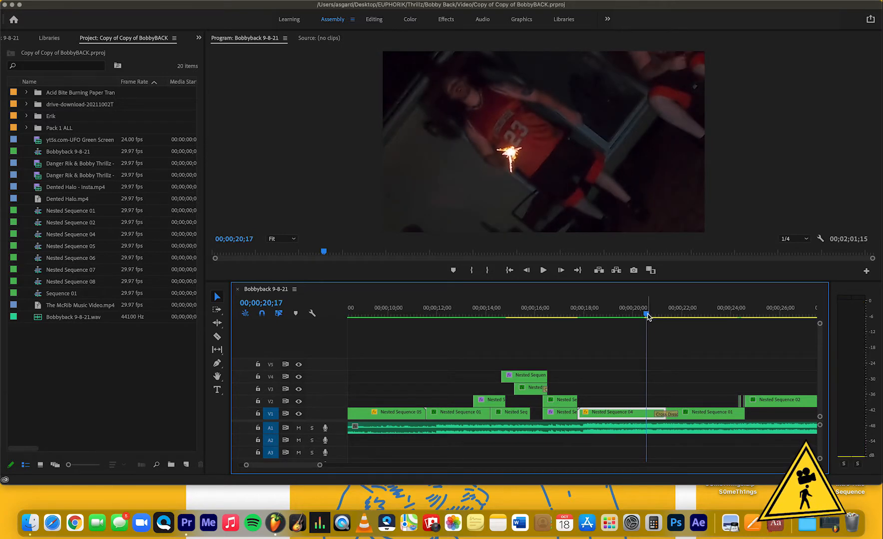
pyautogui.moveTo(649, 314); pyautogui.dragTo(760, 328)
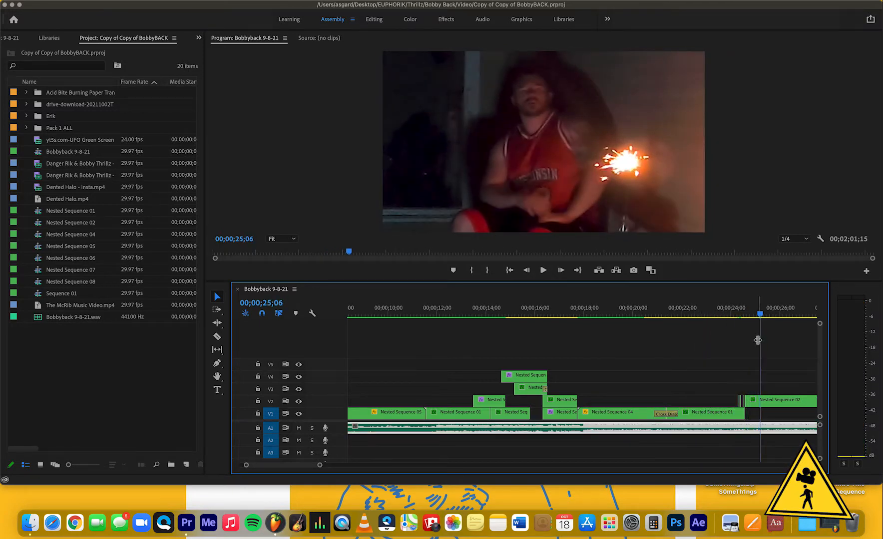
# - Scrub and play the UFO green screen overlay above the Nested Sequence 02 clips, between about 00;00;31;22 and 00;00;32;25
pyautogui.press('-')
pyautogui.press('-')
pyautogui.moveTo(519, 311); pyautogui.dragTo(566, 308)
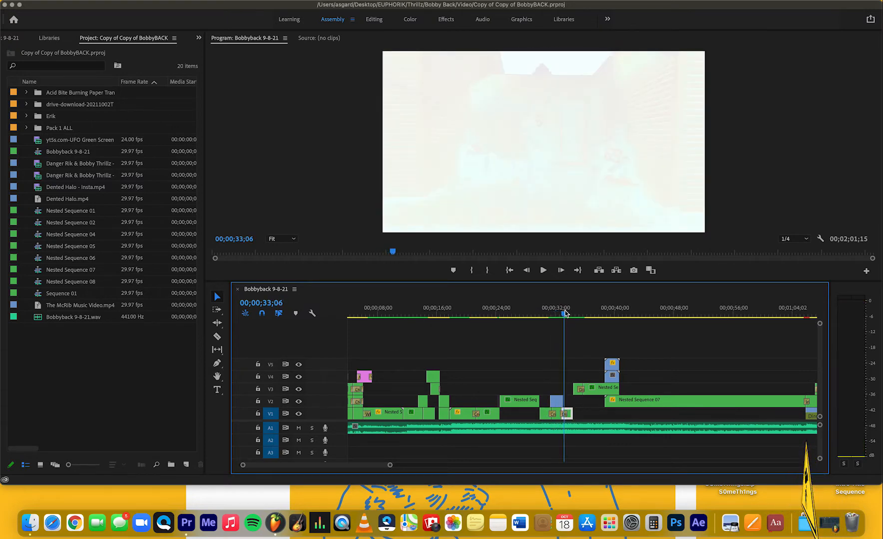
pyautogui.moveTo(565, 313)
pyautogui.mouseDown()
pyautogui.moveTo(491, 313)
pyautogui.moveTo(554, 316)
pyautogui.mouseUp()
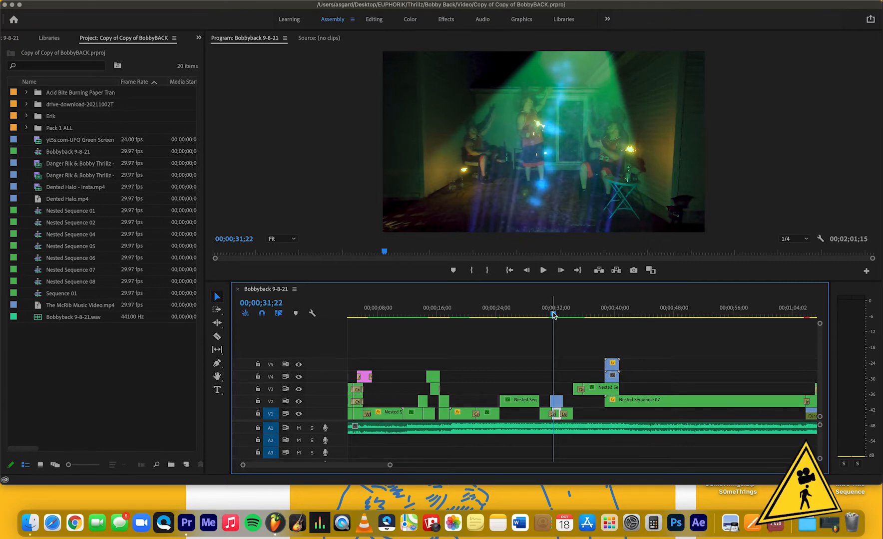
pyautogui.scroll(5, 556, 344)
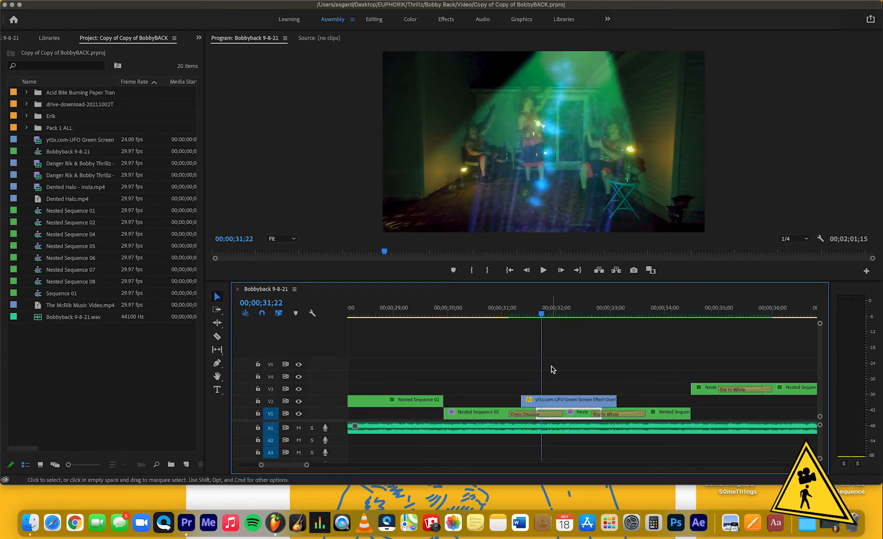
pyautogui.moveTo(542, 320); pyautogui.dragTo(563, 319)
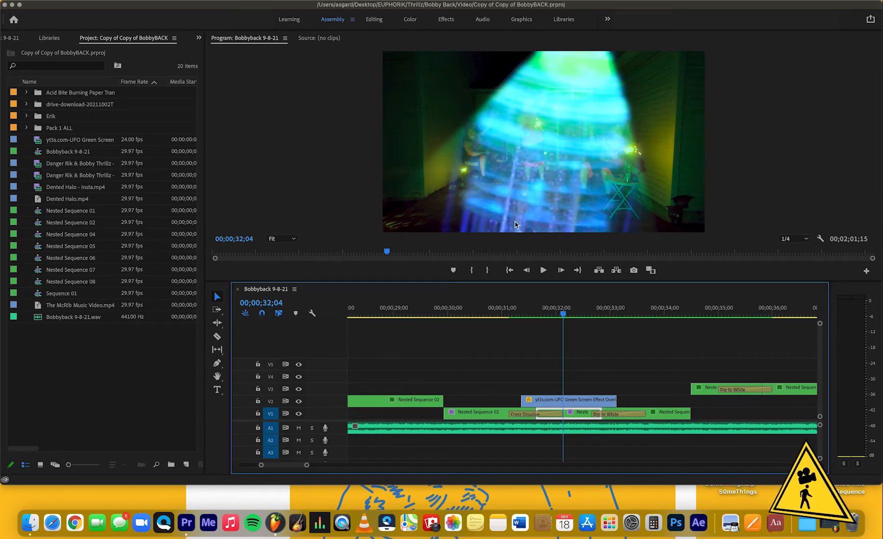
pyautogui.moveTo(572, 317); pyautogui.dragTo(551, 319)
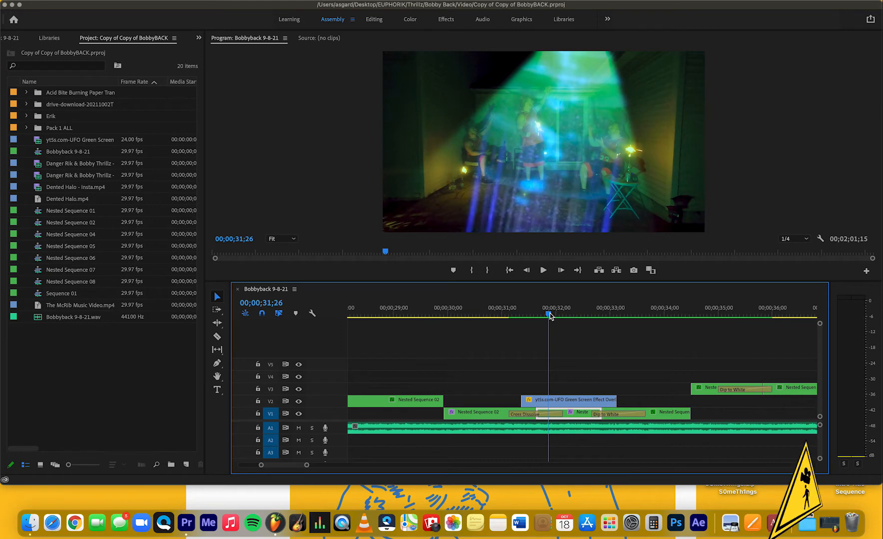
pyautogui.moveTo(552, 316); pyautogui.dragTo(552, 317)
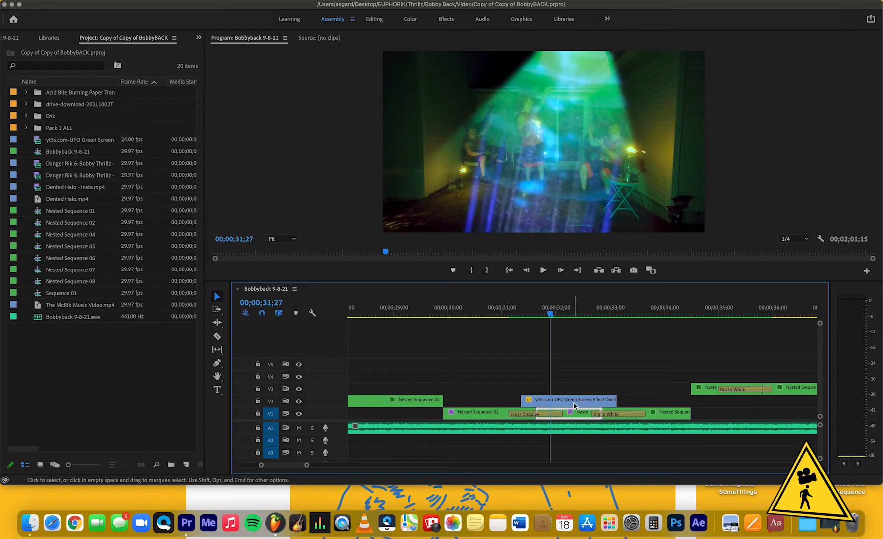
pyautogui.press('space')
pyautogui.press('space')
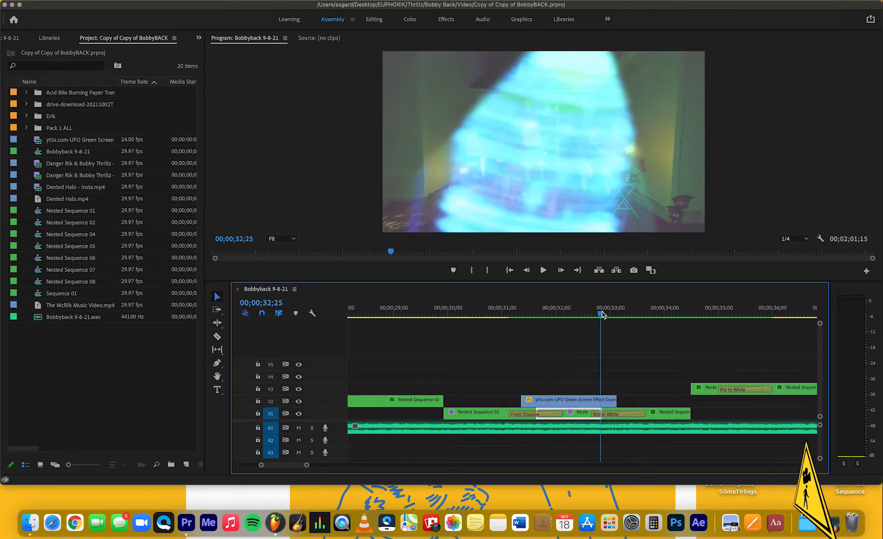
# - Scrub back and forth through the burning paper transition from Nested Sequence 02 to Nested Sequence 07, between about 00;00;37;18 and 00;00;39;07
pyautogui.press('-')
pyautogui.press('-')
pyautogui.press('-')
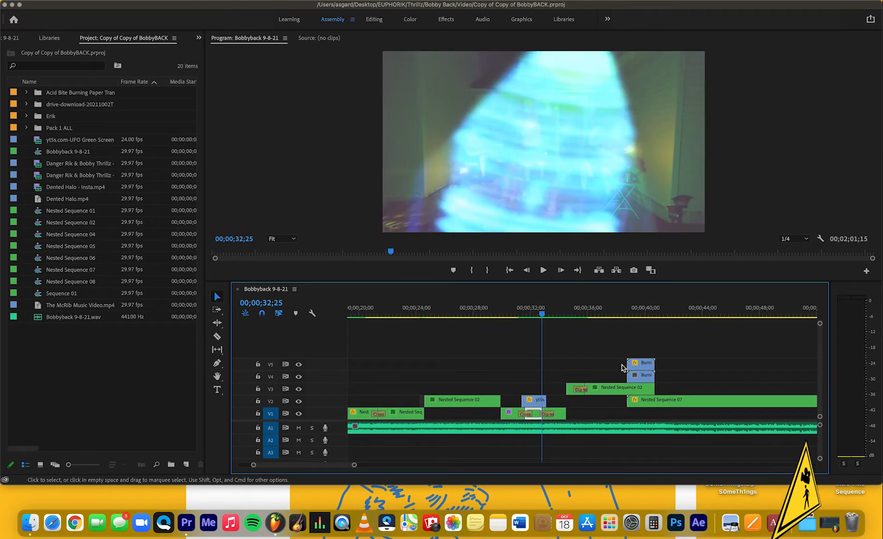
pyautogui.moveTo(556, 313); pyautogui.dragTo(615, 310)
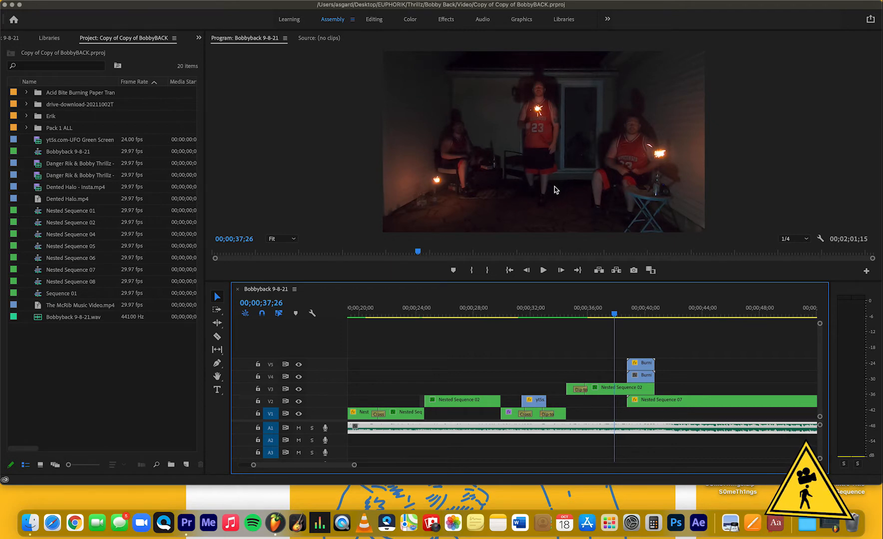
pyautogui.moveTo(616, 313); pyautogui.dragTo(635, 314)
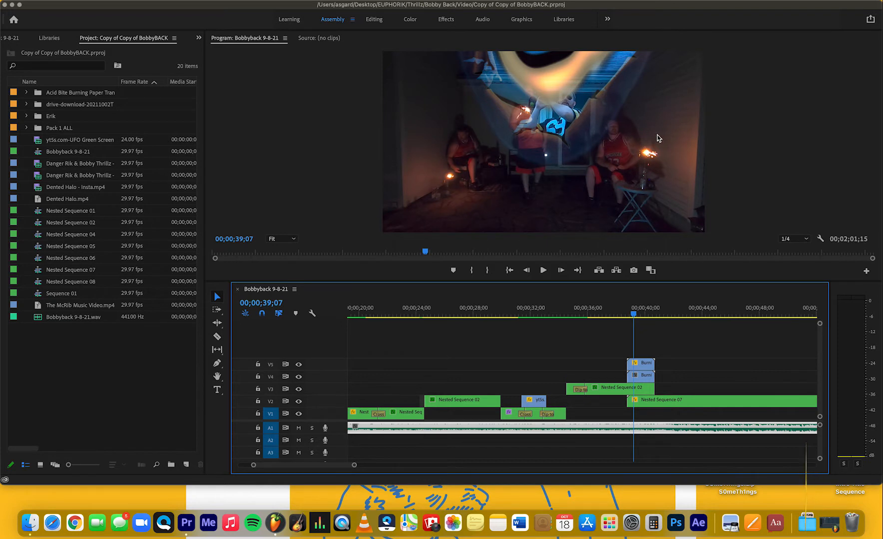
pyautogui.moveTo(613, 310)
pyautogui.mouseDown()
pyautogui.moveTo(600, 310)
pyautogui.moveTo(612, 315)
pyautogui.mouseUp()
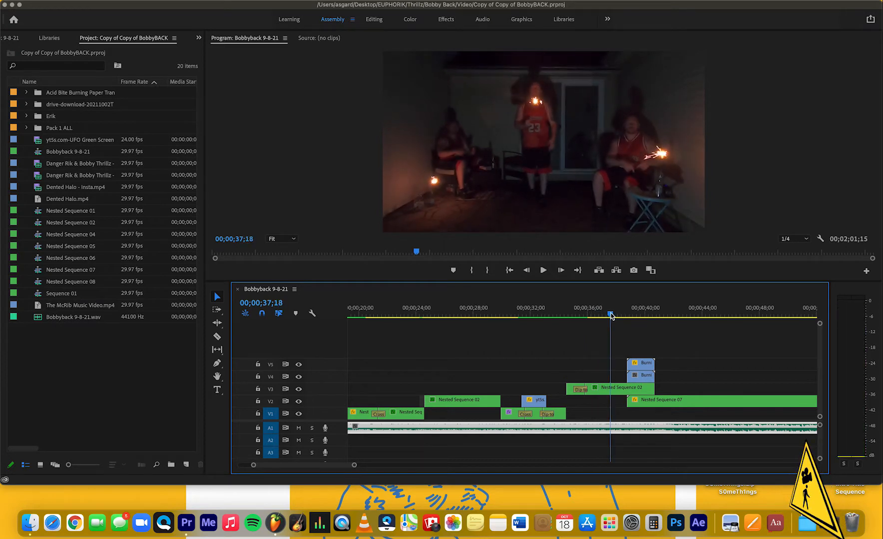
# - Scrub into Nested Sequence 07 at about 00;00;43;26 and play it to about 00;00;47;18
pyautogui.moveTo(611, 315); pyautogui.dragTo(700, 325)
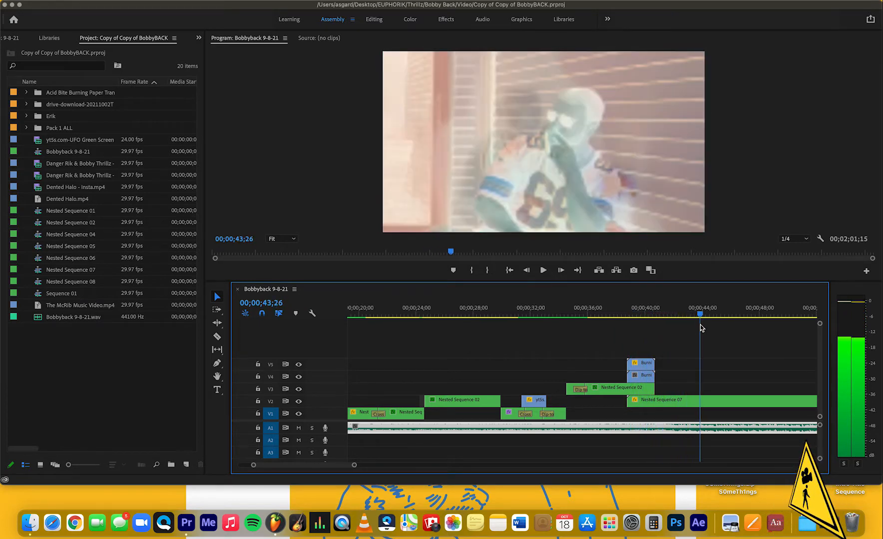
pyautogui.press('space')
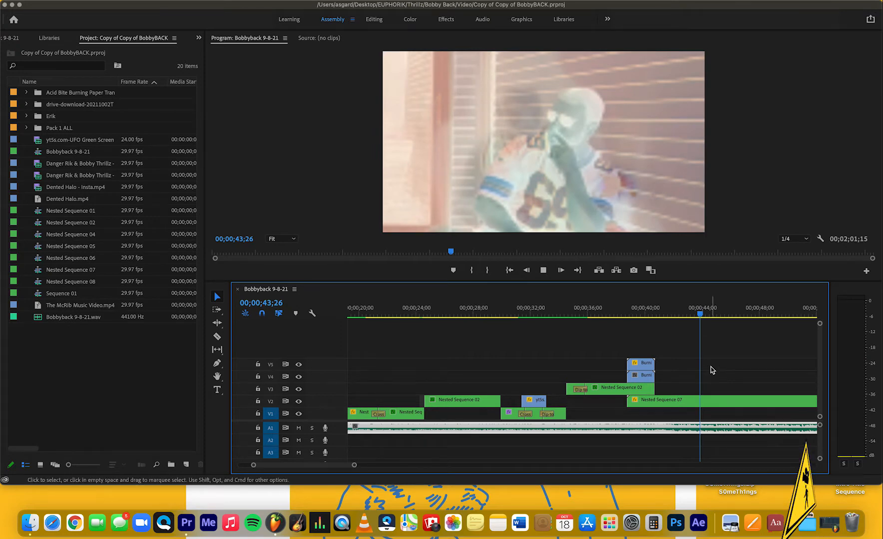
pyautogui.press('space')
# - Scrub to the end of Nested Sequence 07 and examine the Iris Cross transition and layered Directed by clip, up to about 00;01;07;09
pyautogui.press('-')
pyautogui.press('-')
pyautogui.press('-')
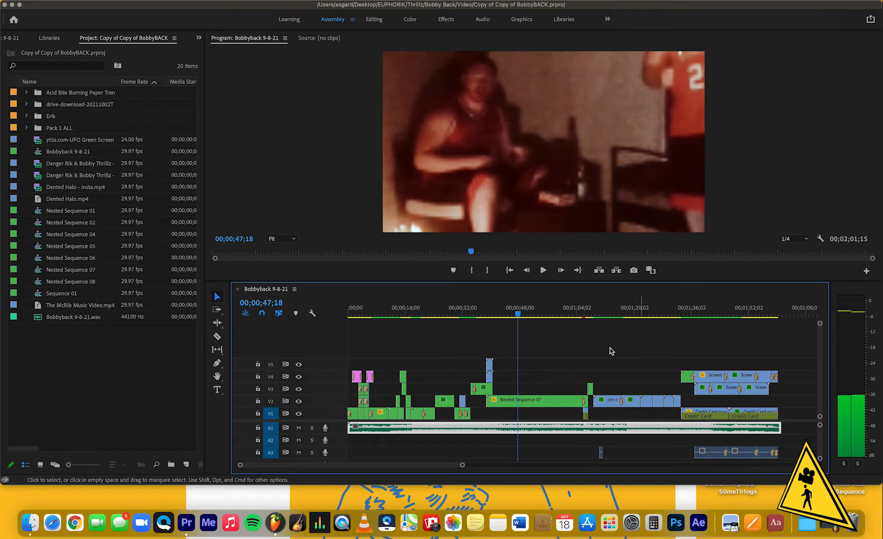
pyautogui.click(531, 314)
pyautogui.moveTo(529, 315); pyautogui.dragTo(589, 320)
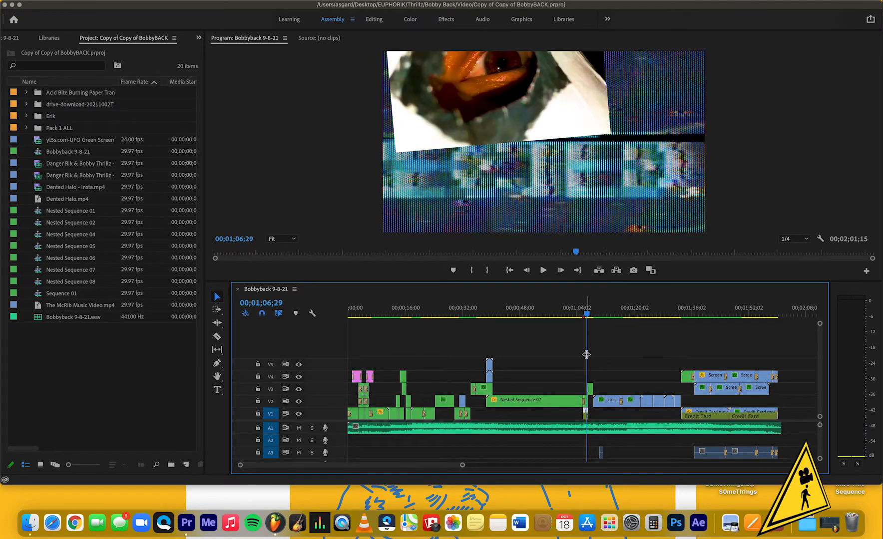
pyautogui.press('=')
pyautogui.press('=')
pyautogui.moveTo(581, 318); pyautogui.dragTo(603, 314)
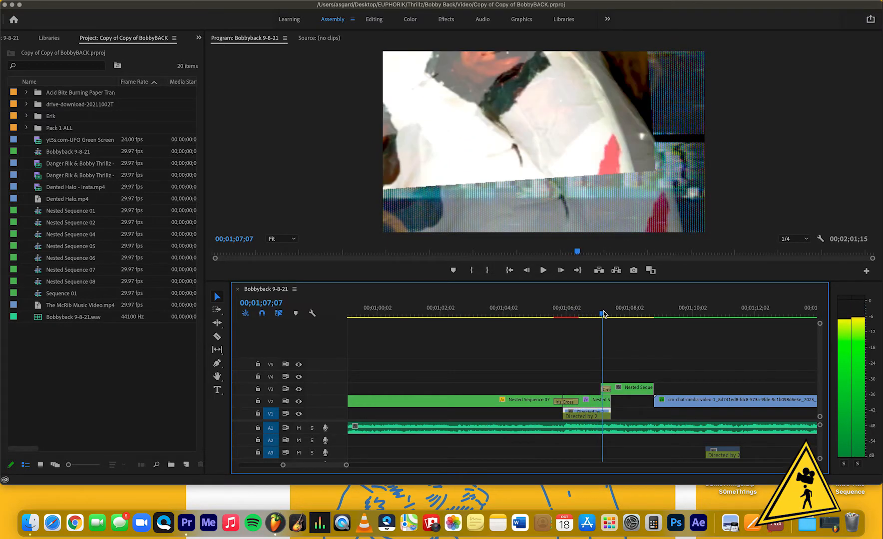
pyautogui.moveTo(605, 314); pyautogui.dragTo(607, 315)
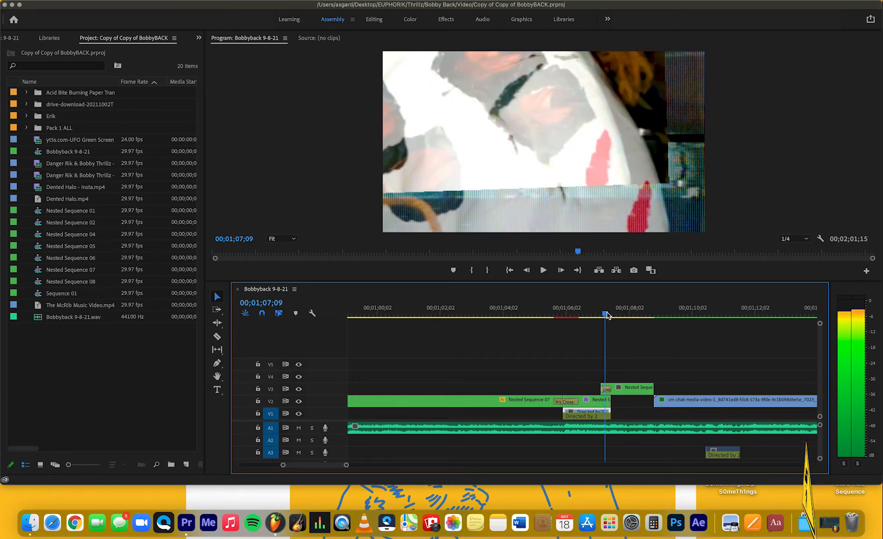
# - Scrub to the start of the cm-chat-media-video-1 clip at about 00;01;09;04 and play it to about 00;01;12;07
pyautogui.moveTo(607, 315); pyautogui.dragTo(663, 320)
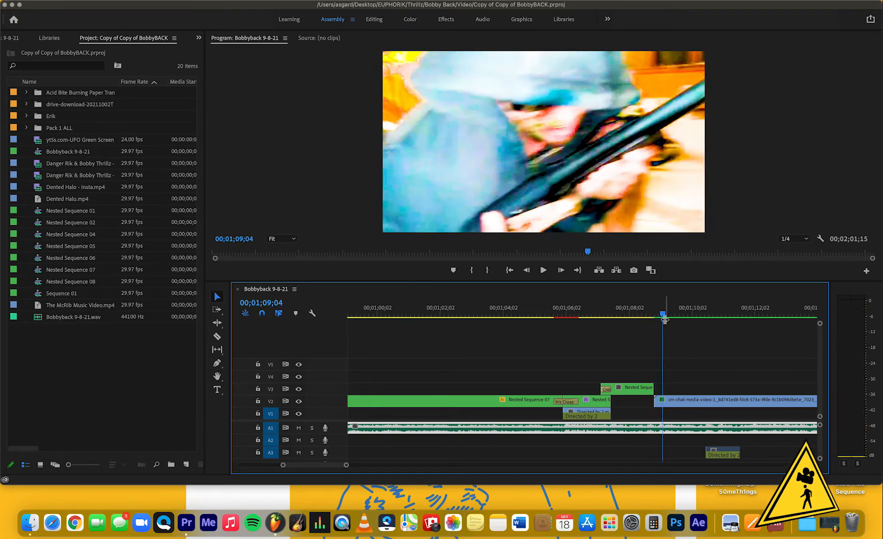
pyautogui.press('space')
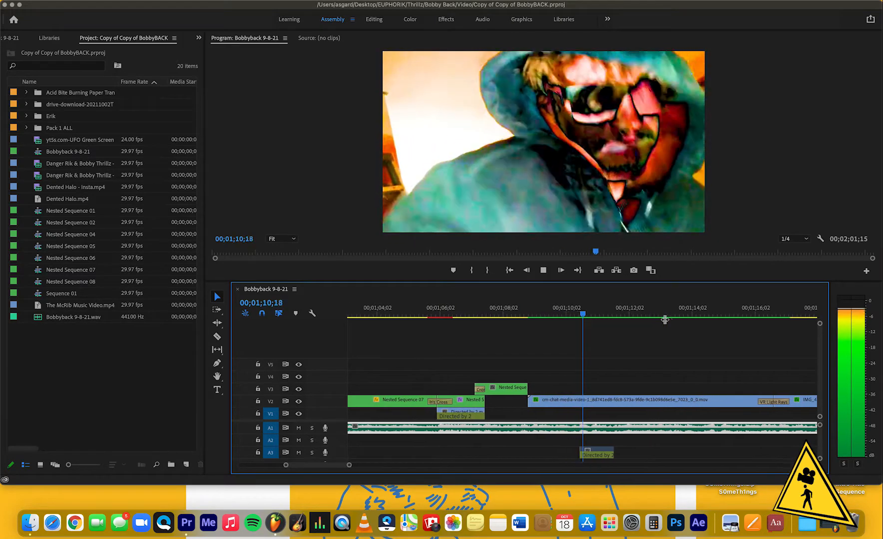
pyautogui.press('space')
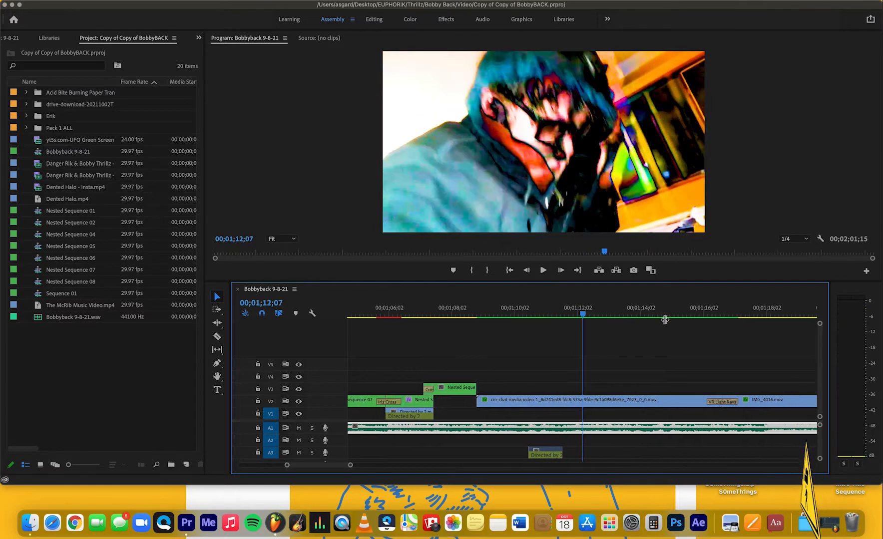
# - Open the cm-chat-media-video-1 clip's effect settings in the Editing workspace and collapse the Magnify and Lumetri Color effects
pyautogui.click(605, 399)
pyautogui.doubleClick(604, 400)
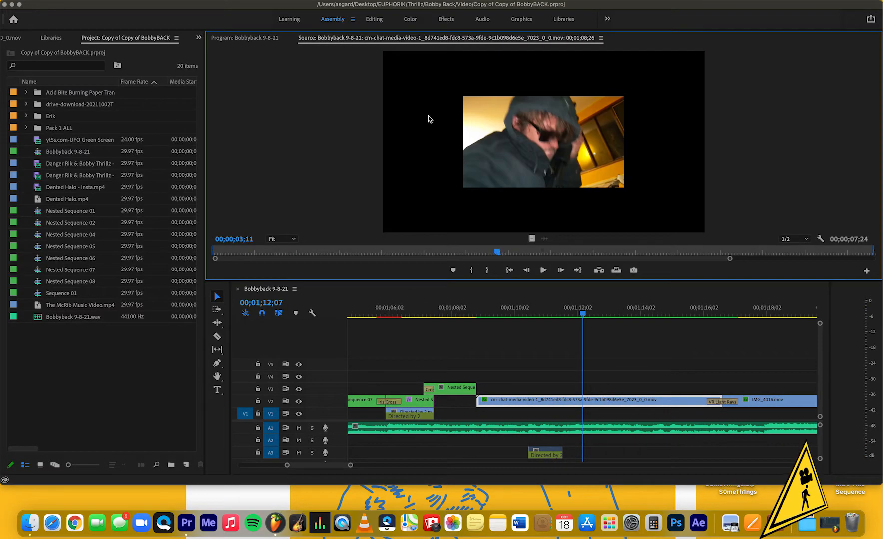
pyautogui.click(374, 19)
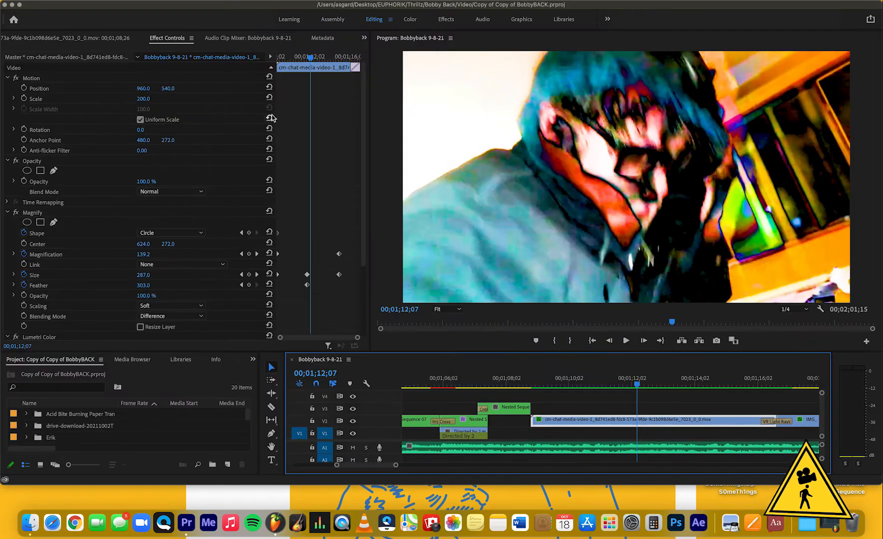
pyautogui.click(9, 212)
pyautogui.click(8, 223)
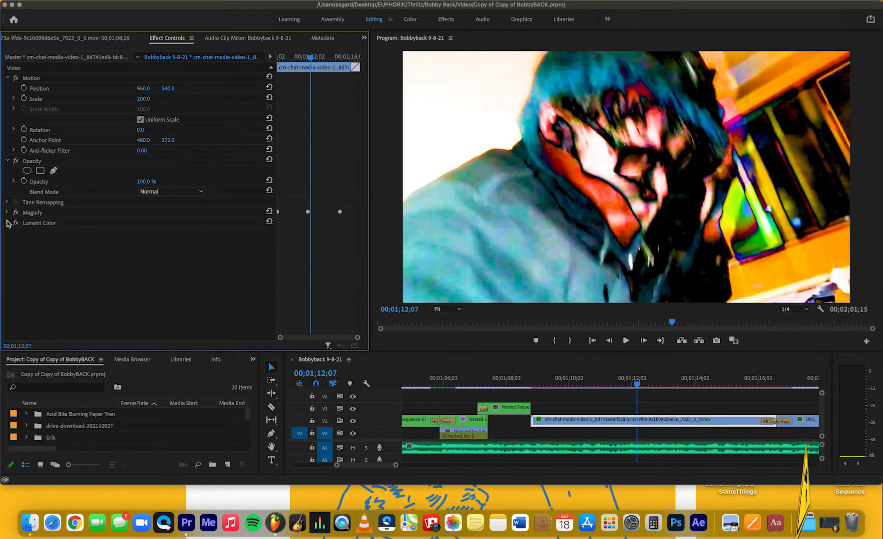
# - Compare the cm-chat-media-video-1 clip with Magnify and Lumetri Color switched off and back on, at about 00;01;12;22
pyautogui.click(16, 213)
pyautogui.click(16, 223)
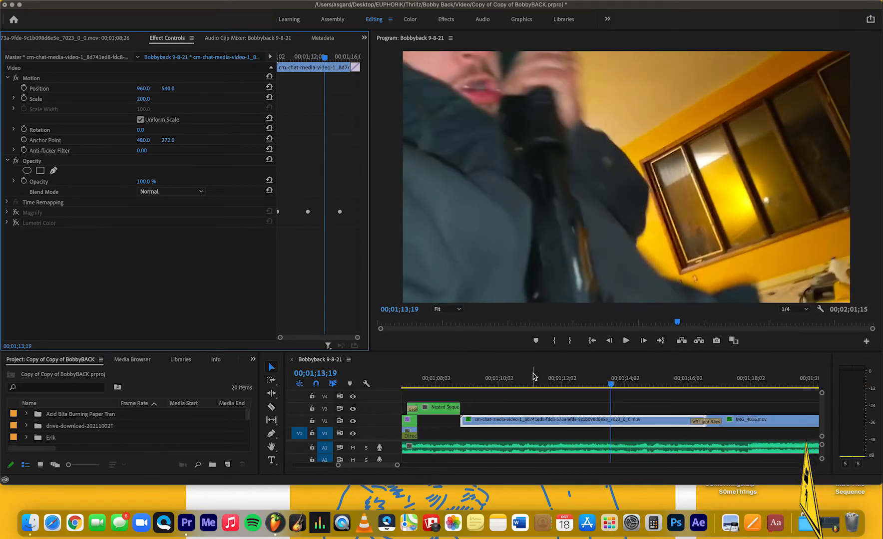
pyautogui.click(582, 384)
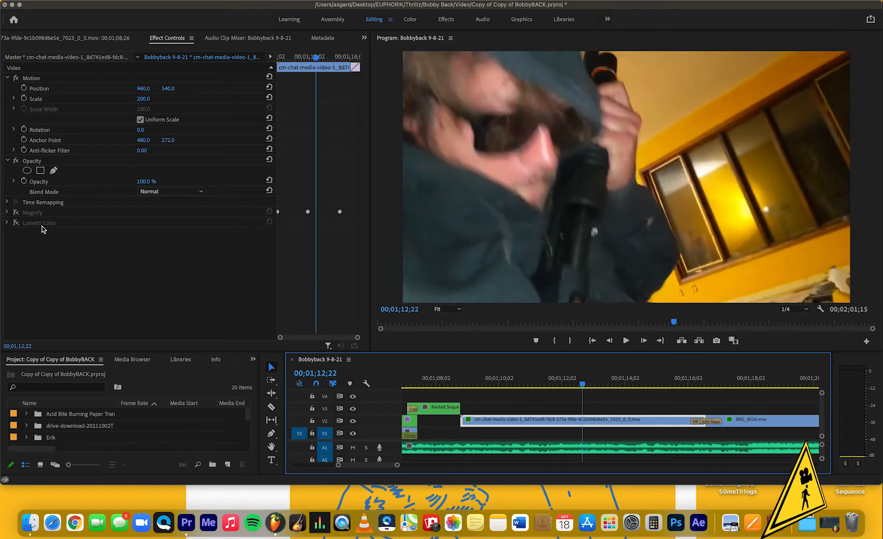
pyautogui.click(16, 213)
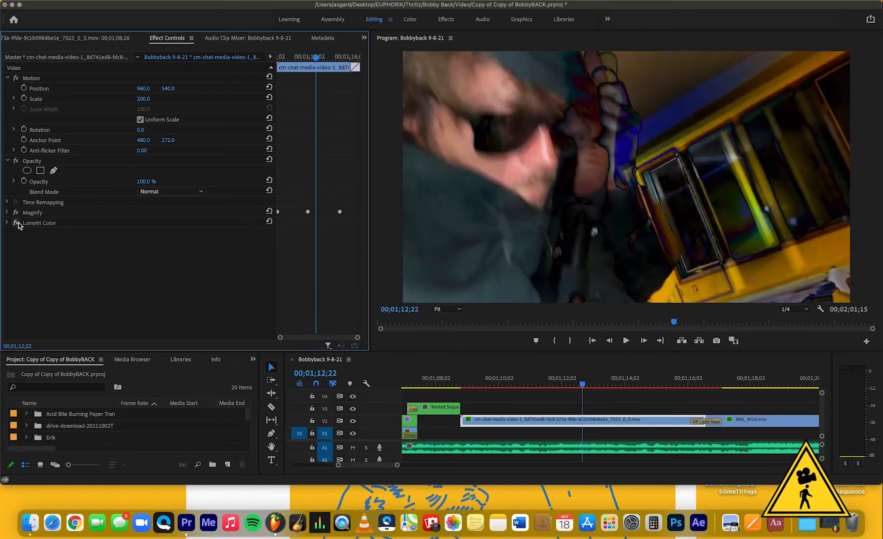
pyautogui.click(16, 224)
# - Play the sequence from about 00;01;12;22 through the VR Light Rays transition and the IMG_4016 and IMG_4017 clips, pausing at about 00;01;24;08
pyautogui.click(563, 372)
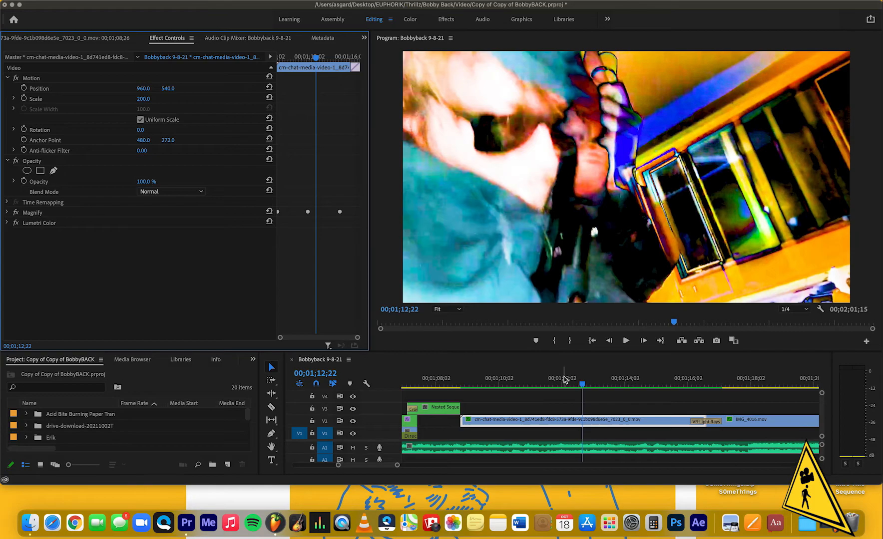
pyautogui.press('space')
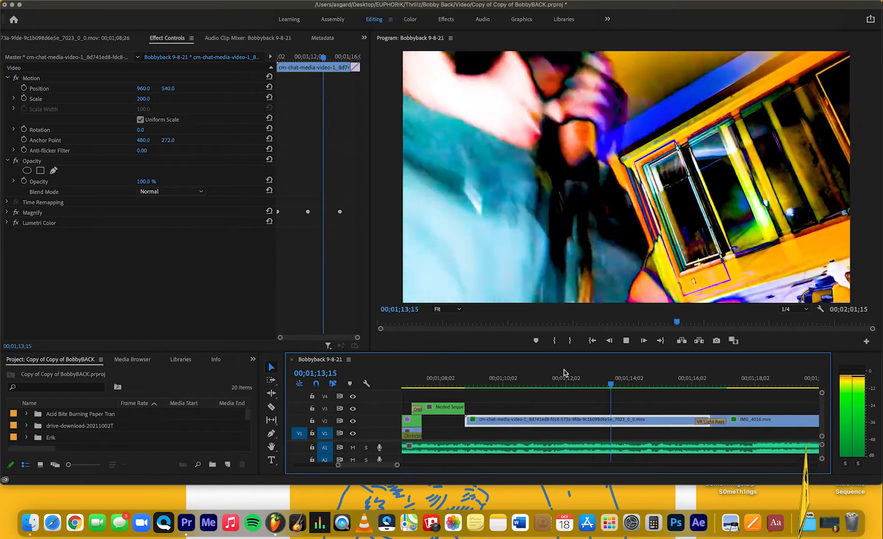
pyautogui.press('space')
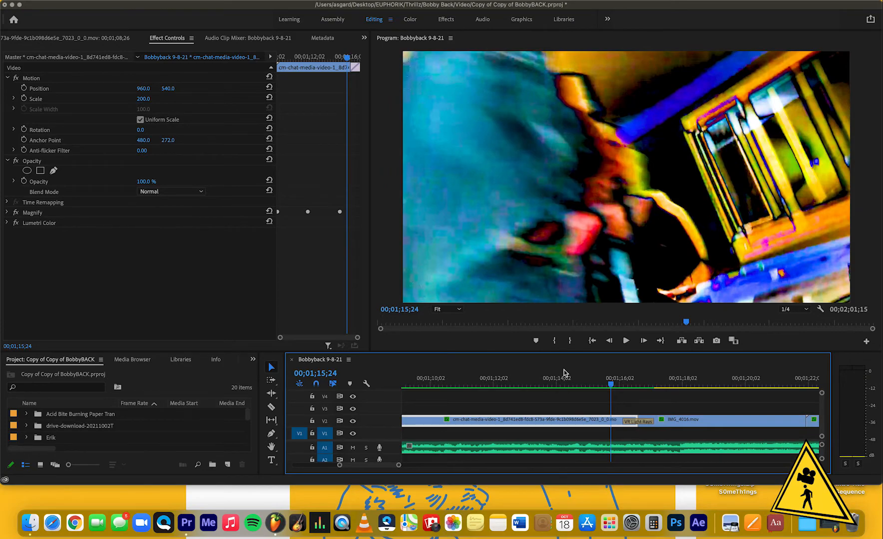
pyautogui.press('space')
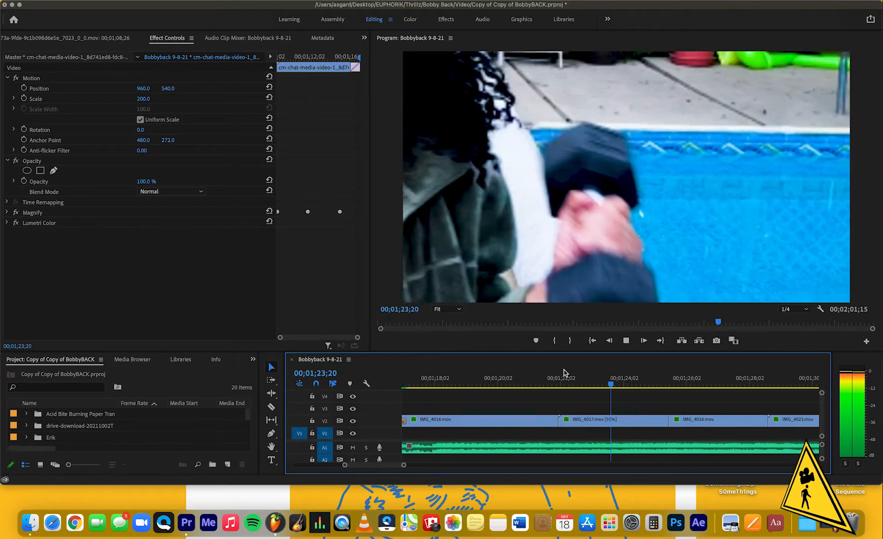
pyautogui.press('space')
pyautogui.press('space')
pyautogui.press('space')
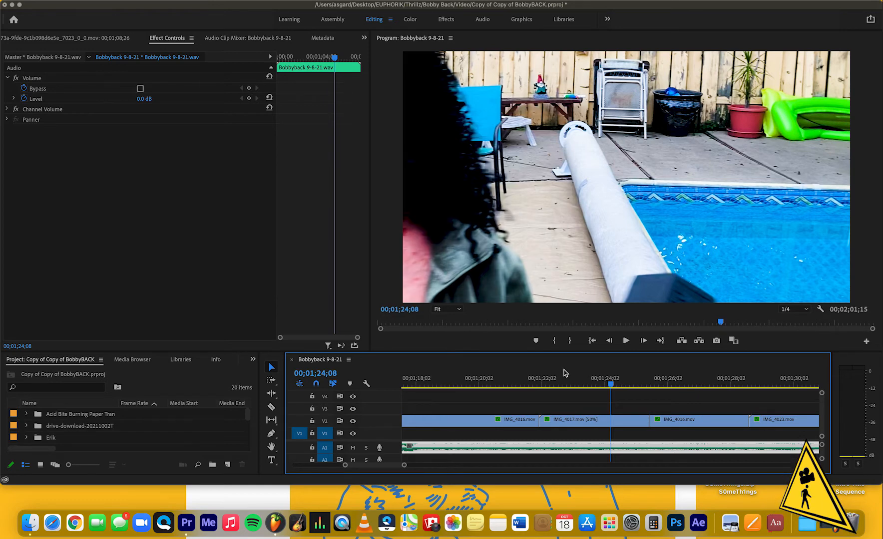
# - Play the sequence from about 00;01;20;09 through the IMG_4016, IMG_4017 and IMG_4023 clips, pausing at about 00;01;35;05
pyautogui.moveTo(578, 381); pyautogui.dragTo(487, 376)
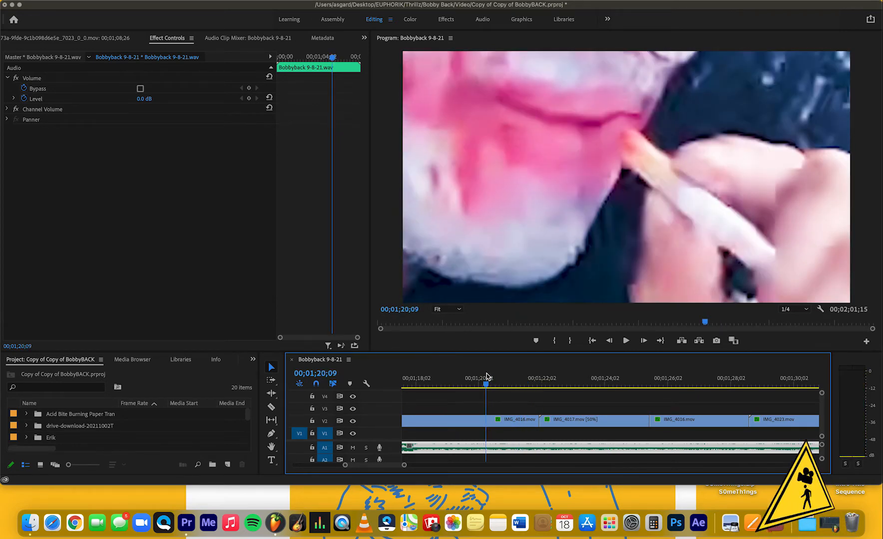
pyautogui.press('space')
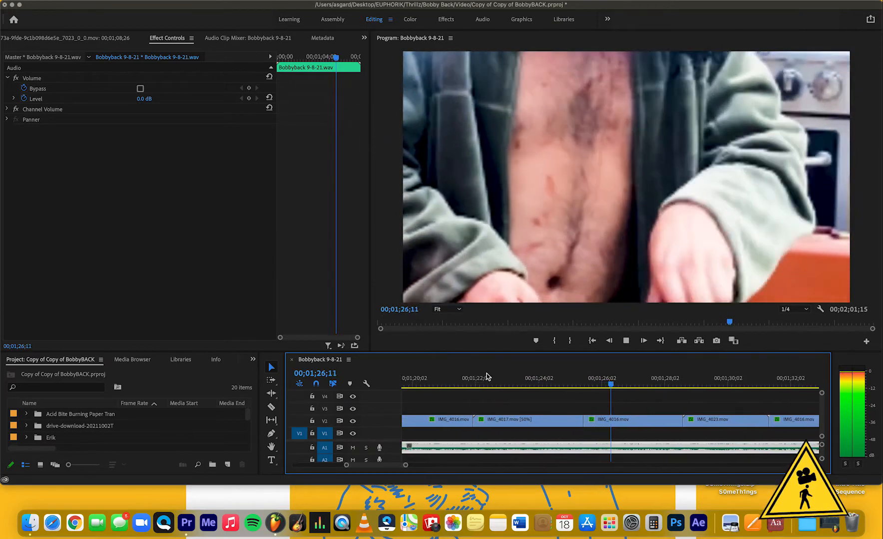
pyautogui.press('space')
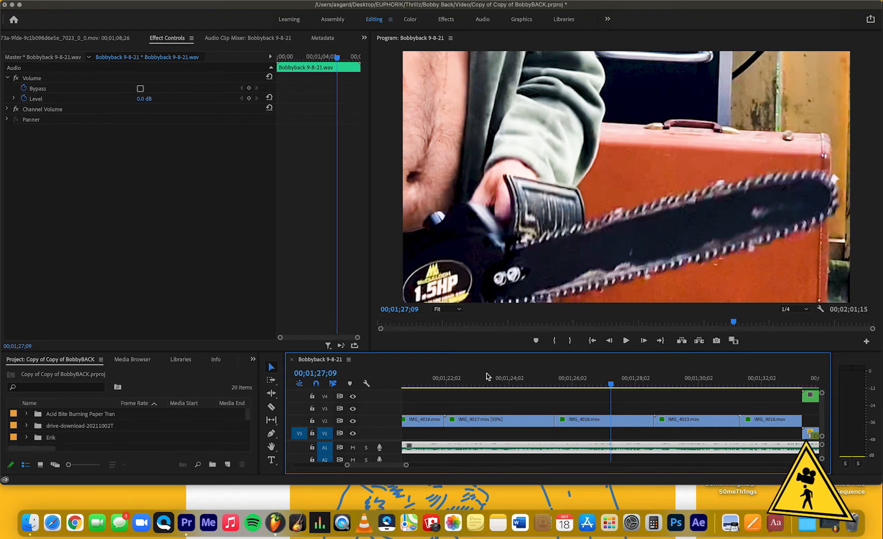
pyautogui.press('space')
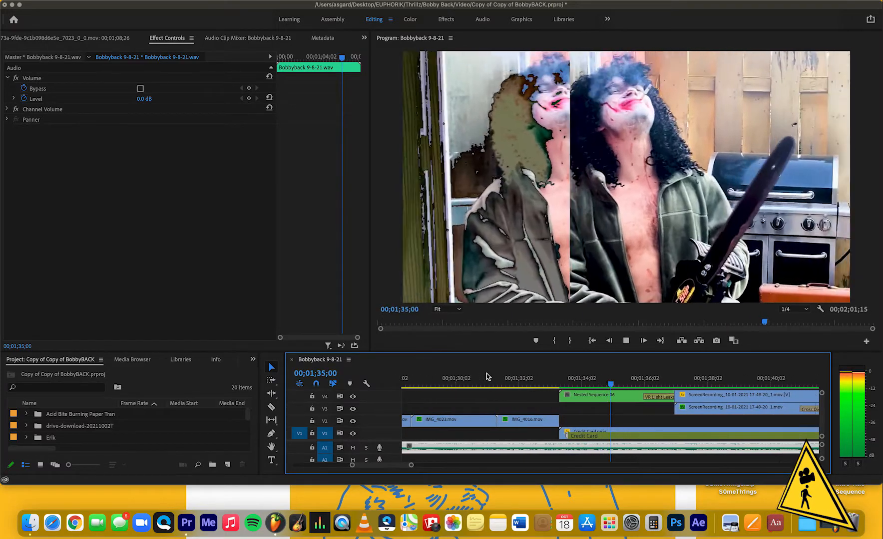
pyautogui.press('space')
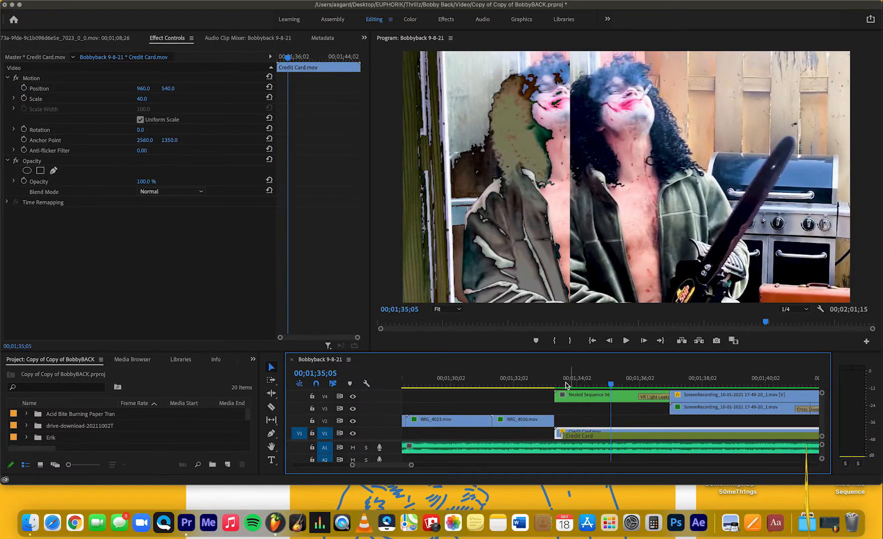
# - Scrub through Nested Sequence 06 from about 00;01;34;05 into its VR Light Leaks transition at about 00;01;36;06
pyautogui.press('-')
pyautogui.press('-')
pyautogui.press('-')
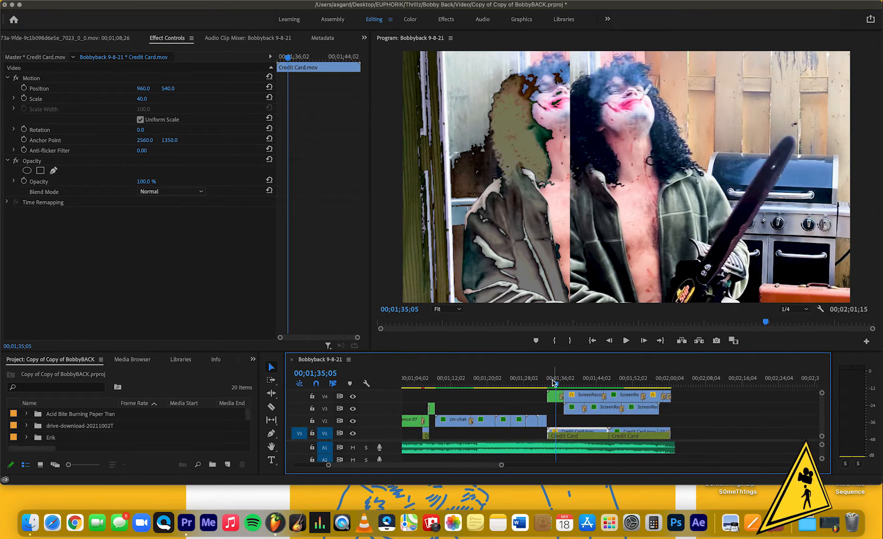
pyautogui.press('=')
pyautogui.press('=')
pyautogui.press('=')
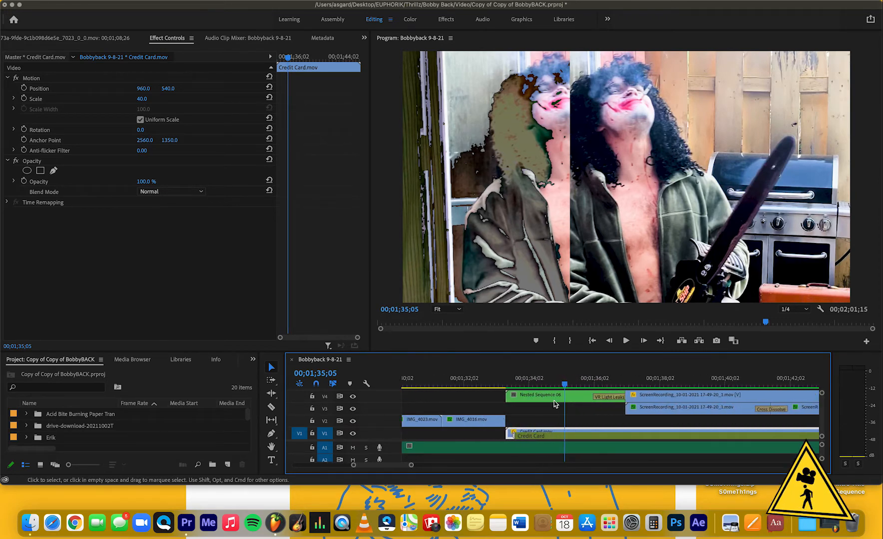
pyautogui.click(533, 384)
pyautogui.moveTo(532, 383)
pyautogui.mouseDown()
pyautogui.moveTo(522, 384)
pyautogui.moveTo(559, 386)
pyautogui.moveTo(530, 383)
pyautogui.moveTo(534, 376)
pyautogui.mouseUp()
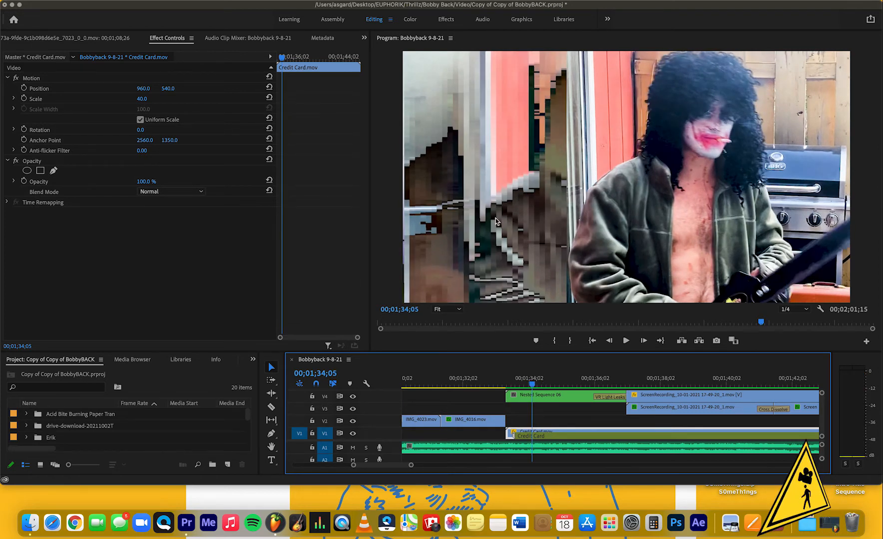
pyautogui.moveTo(536, 372)
pyautogui.mouseDown()
pyautogui.moveTo(516, 384)
pyautogui.moveTo(548, 385)
pyautogui.mouseUp()
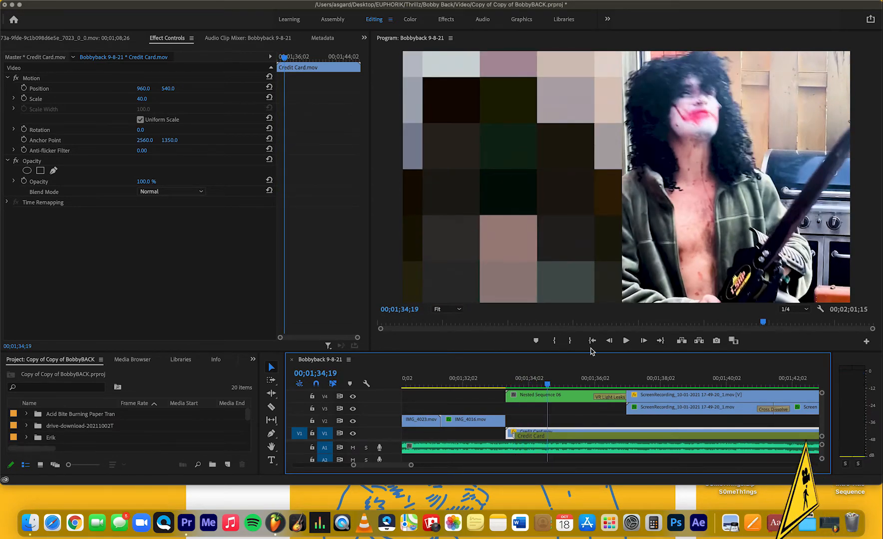
pyautogui.moveTo(549, 384); pyautogui.dragTo(601, 375)
pyautogui.moveTo(583, 375); pyautogui.dragTo(598, 386)
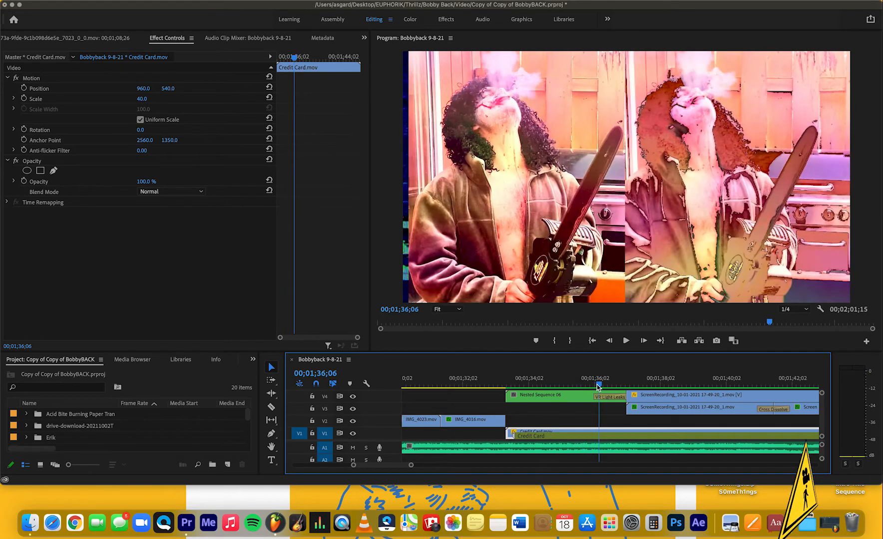
# - Open Nested Sequence 06, view its upper IMG_4016 clip in the source monitor, and select the lower IMG_4016 clip
pyautogui.doubleClick(575, 395)
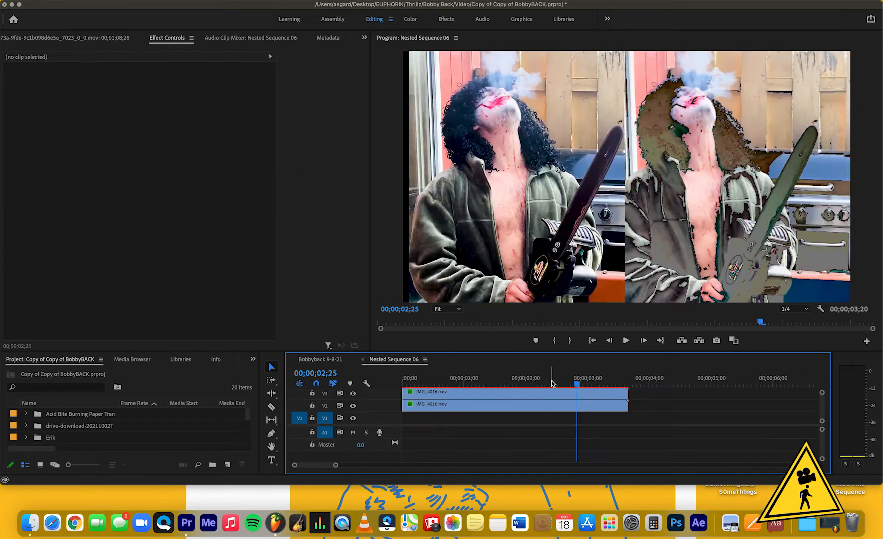
pyautogui.moveTo(576, 387); pyautogui.dragTo(558, 386)
pyautogui.doubleClick(572, 396)
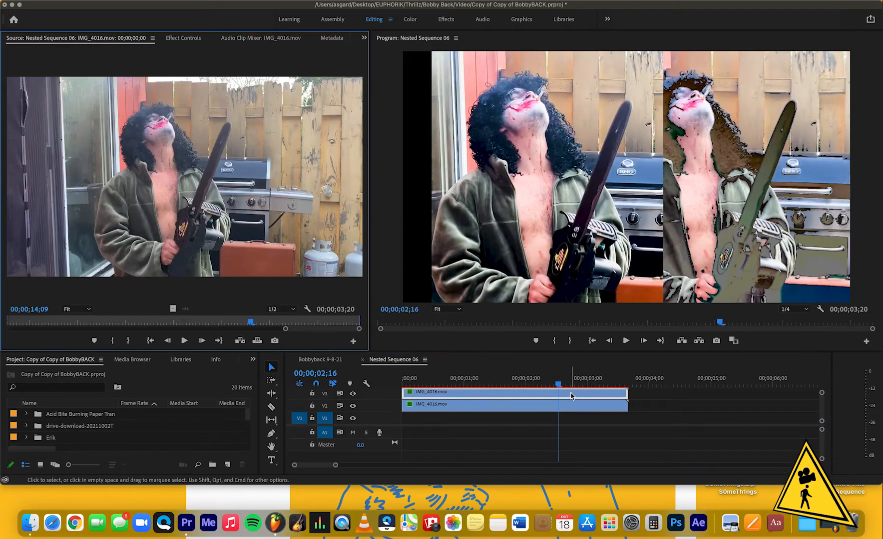
pyautogui.keyDown('shift'); pyautogui.click(558, 407); pyautogui.keyUp('shift')
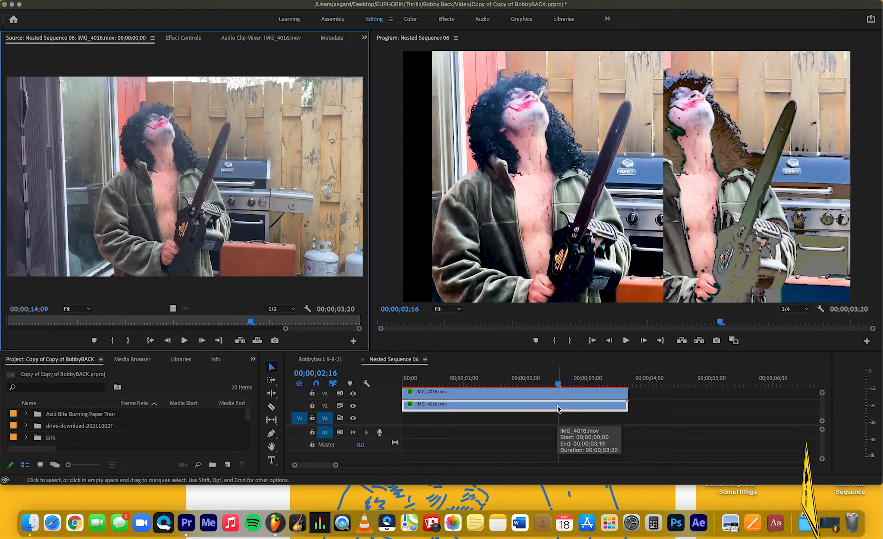
pyautogui.click(560, 382)
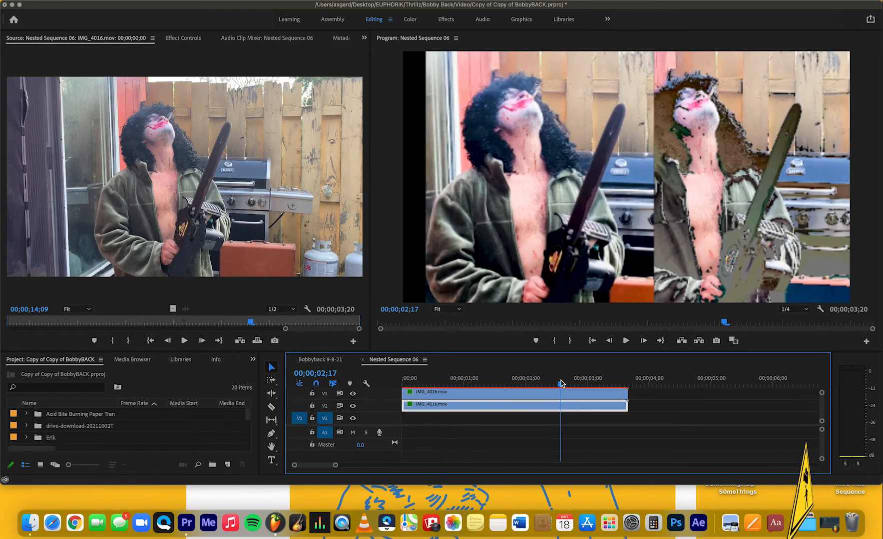
# - Hide track V3 to view the lower IMG_4016 clip alone at about 00;00;00;15, then show V3 again and scrub to about 00;00;02;25
pyautogui.click(353, 394)
pyautogui.moveTo(602, 381); pyautogui.dragTo(434, 370)
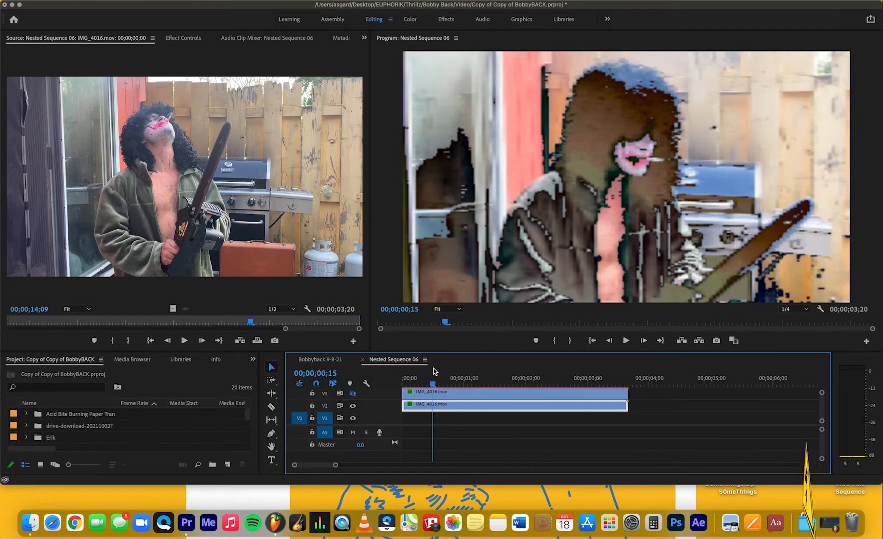
pyautogui.click(353, 393)
pyautogui.click(480, 381)
pyautogui.moveTo(485, 381); pyautogui.dragTo(578, 384)
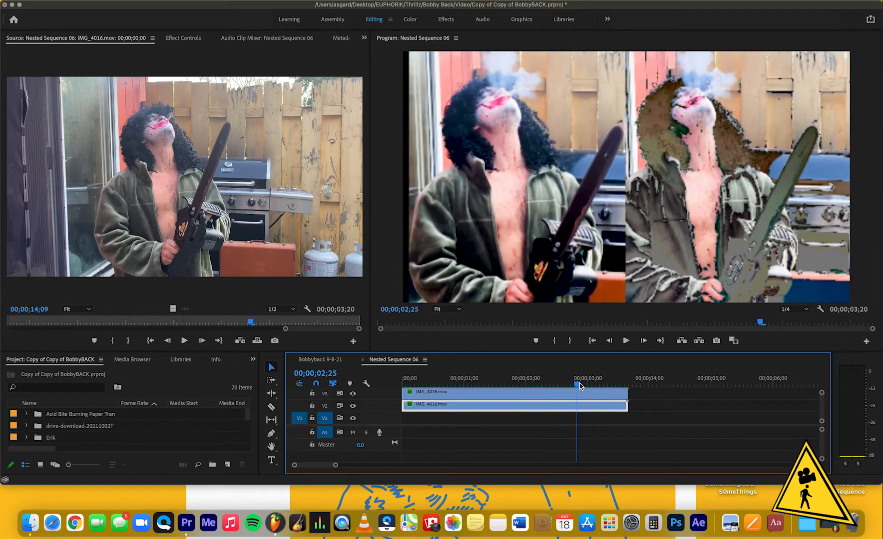
# - Close Nested Sequence 06 and play the main sequence from about 00;01;35;25 into the ScreenRecording clips, pausing at about 00;01;38;01
pyautogui.click(363, 361)
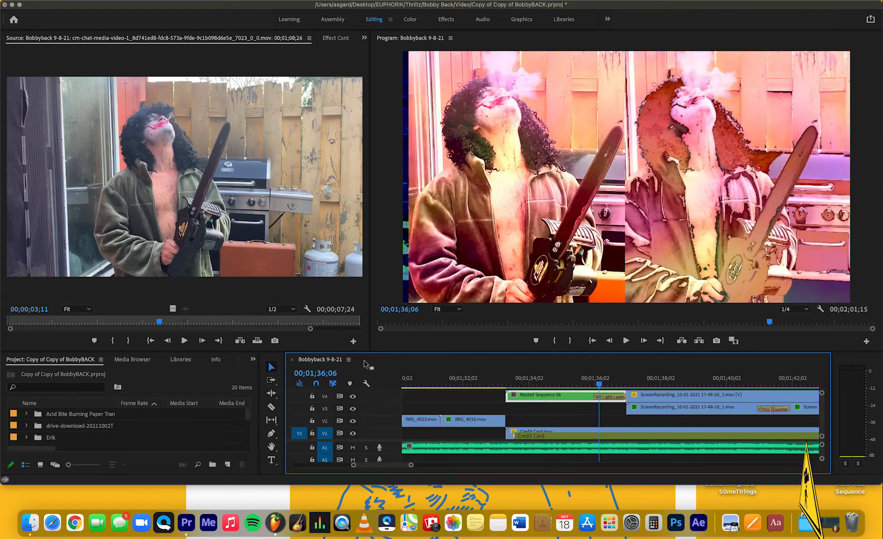
pyautogui.hscroll(1, 573, 422)
pyautogui.scroll(-3, 574, 422)
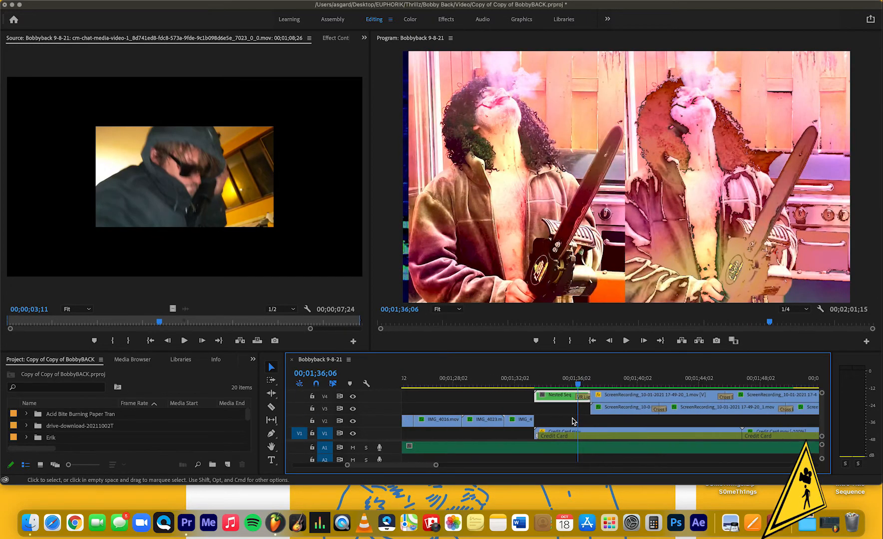
pyautogui.hscroll(3, 574, 422)
pyautogui.hscroll(3, 574, 422)
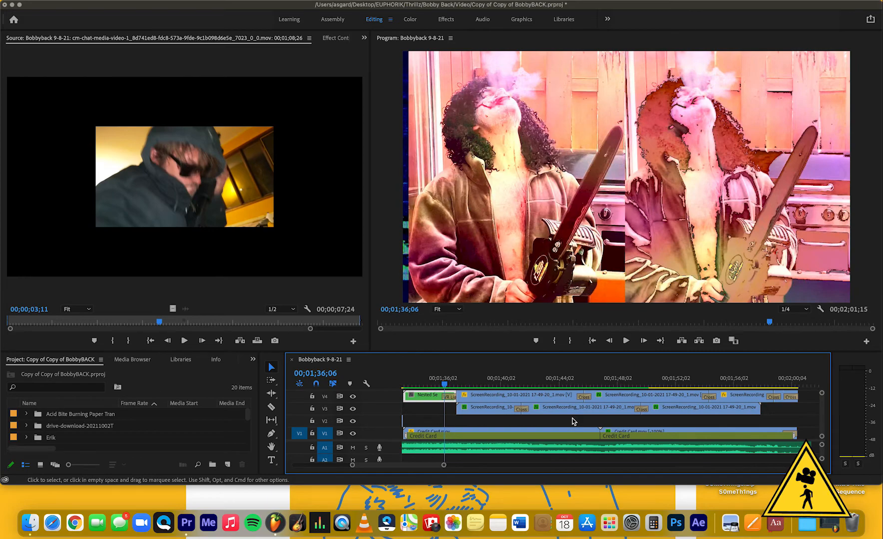
pyautogui.click(475, 381)
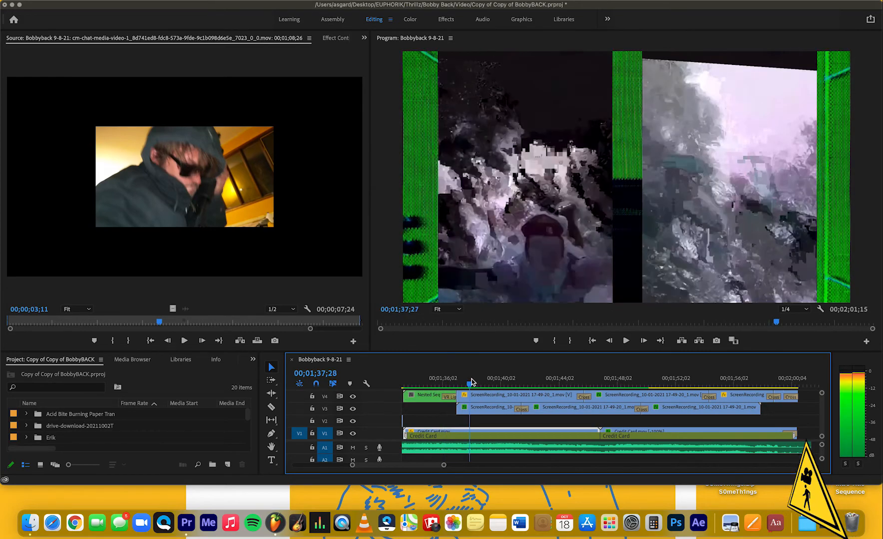
pyautogui.moveTo(476, 381); pyautogui.dragTo(444, 382)
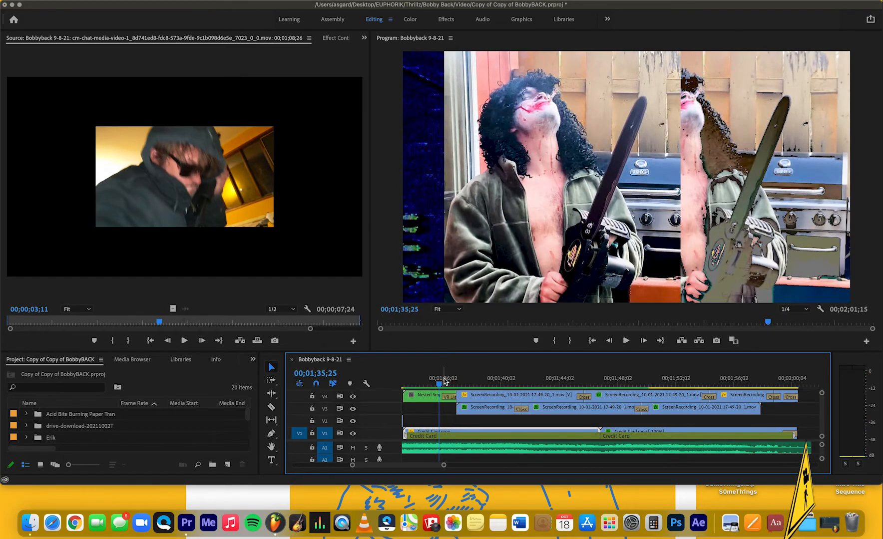
pyautogui.press('space')
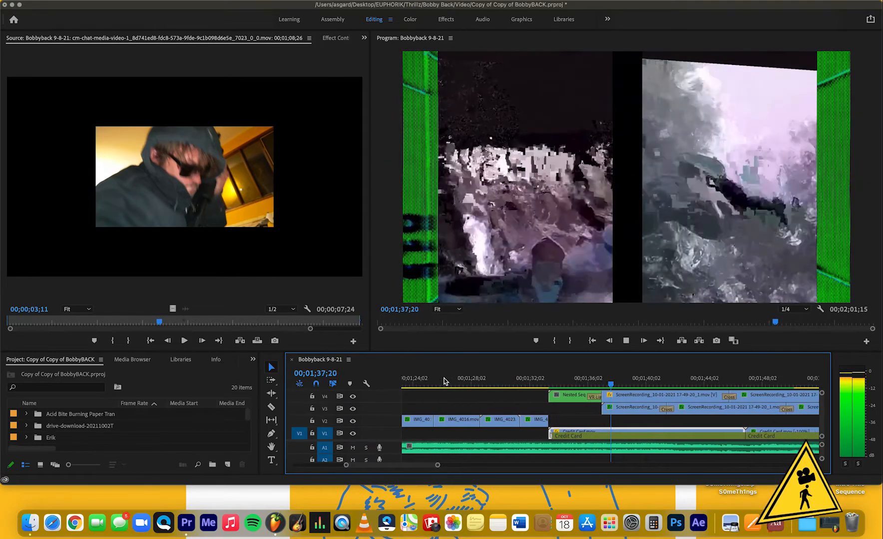
pyautogui.press('space')
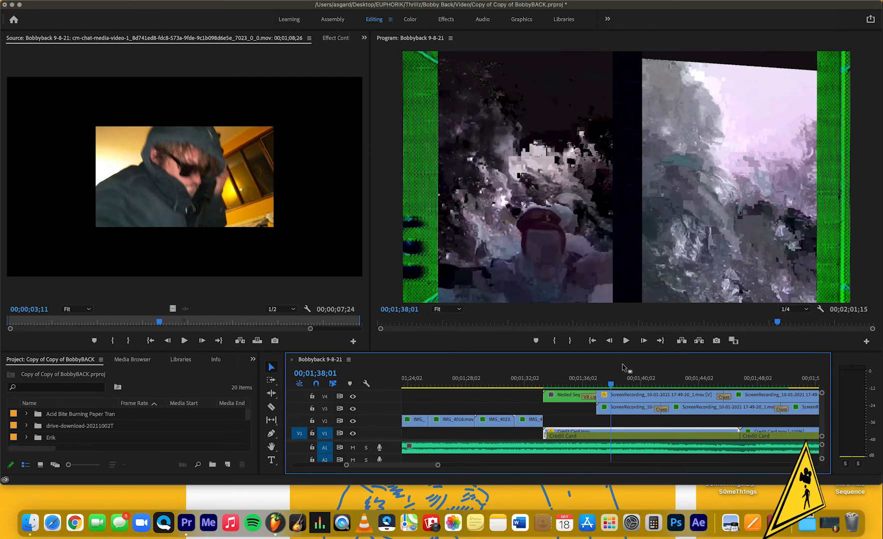
# - Scrub through the stacked ScreenRecording clips over the Credit Card background, stopping at about 00;01;48;21
pyautogui.moveTo(609, 388); pyautogui.dragTo(746, 325)
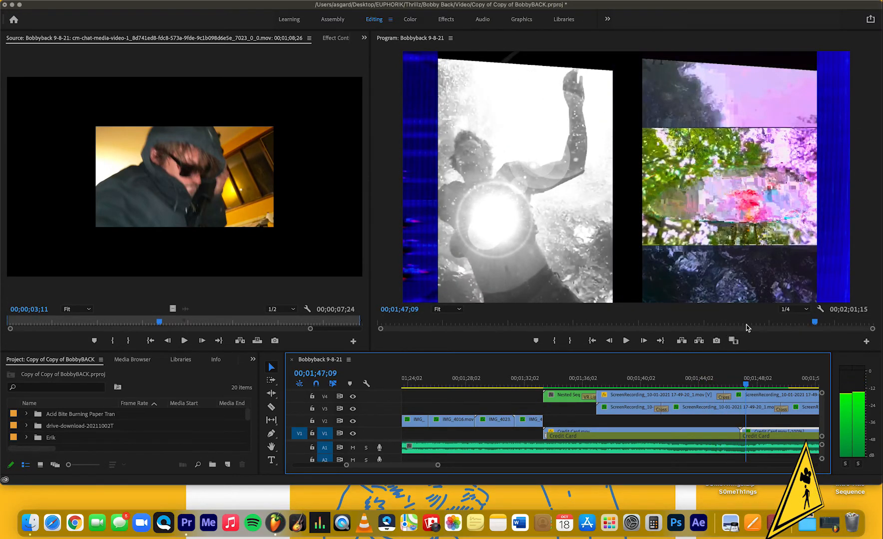
pyautogui.click(644, 381)
pyautogui.moveTo(649, 378); pyautogui.dragTo(768, 350)
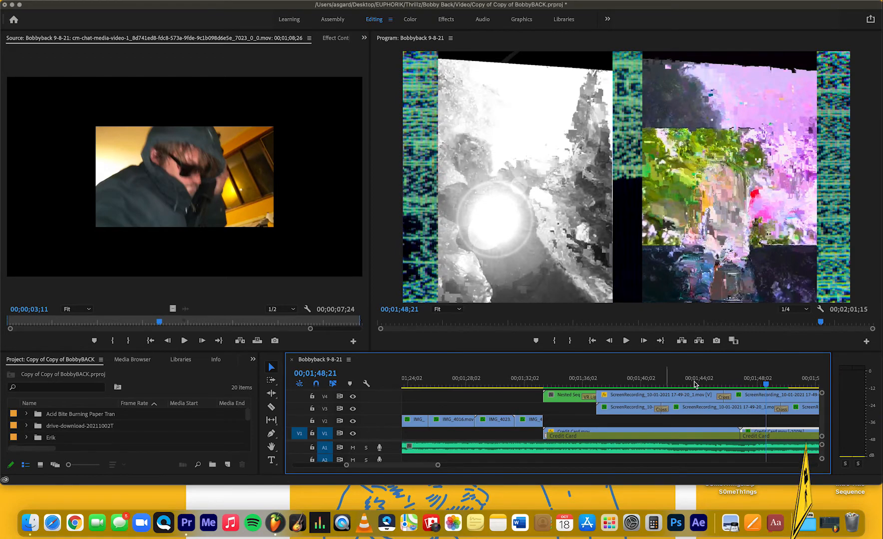
# - Preview the closing ScreenRecording and Credit Card clips from about 00;01;48;21 to the sequence's end at 00;02;01;15
pyautogui.hscroll(5, 684, 375)
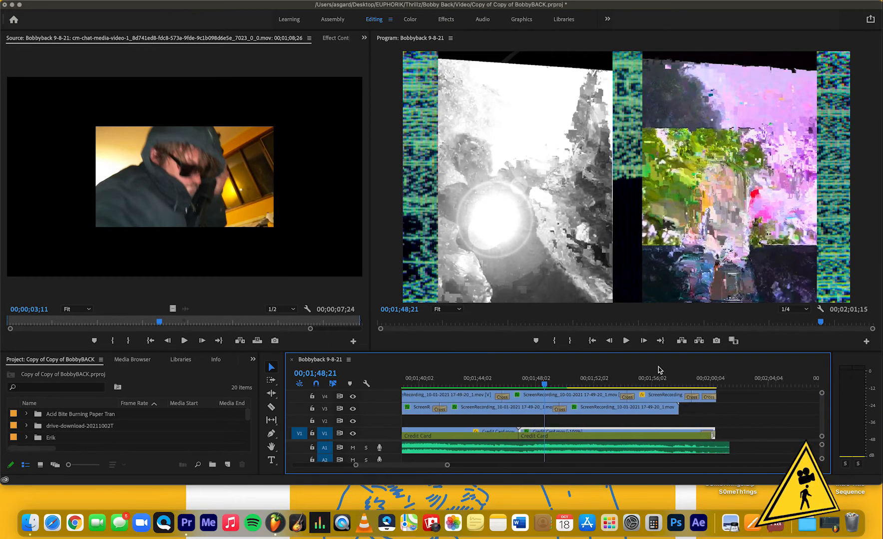
pyautogui.press('space')
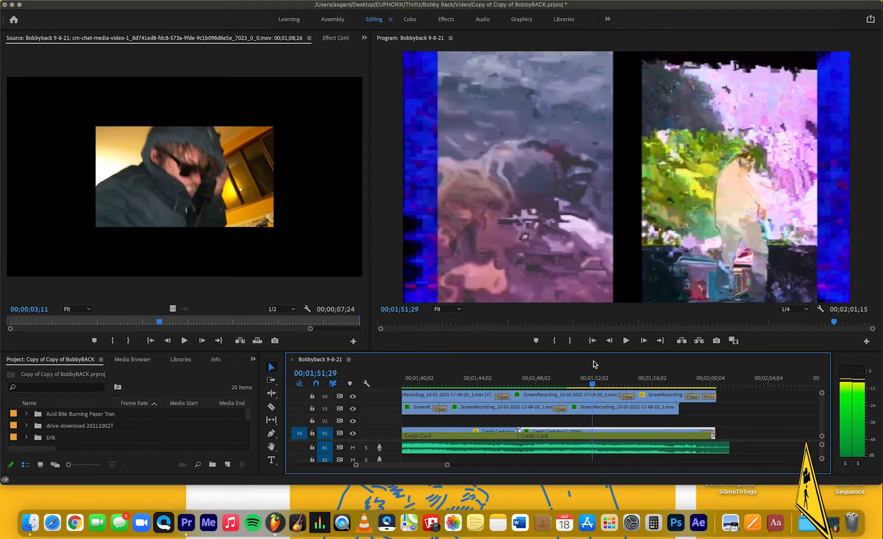
pyautogui.press('space')
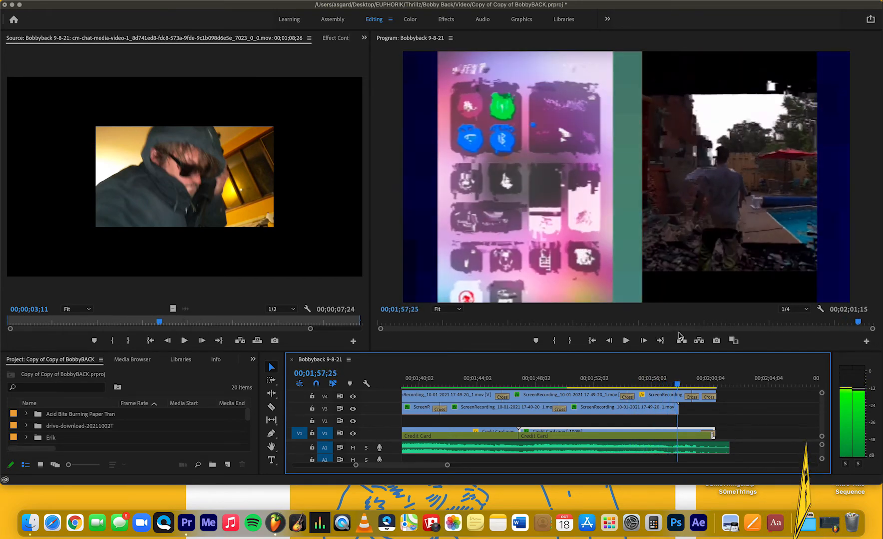
pyautogui.press('space')
pyautogui.press('Right')
pyautogui.press('Right')
pyautogui.moveTo(678, 334); pyautogui.dragTo(595, 341)
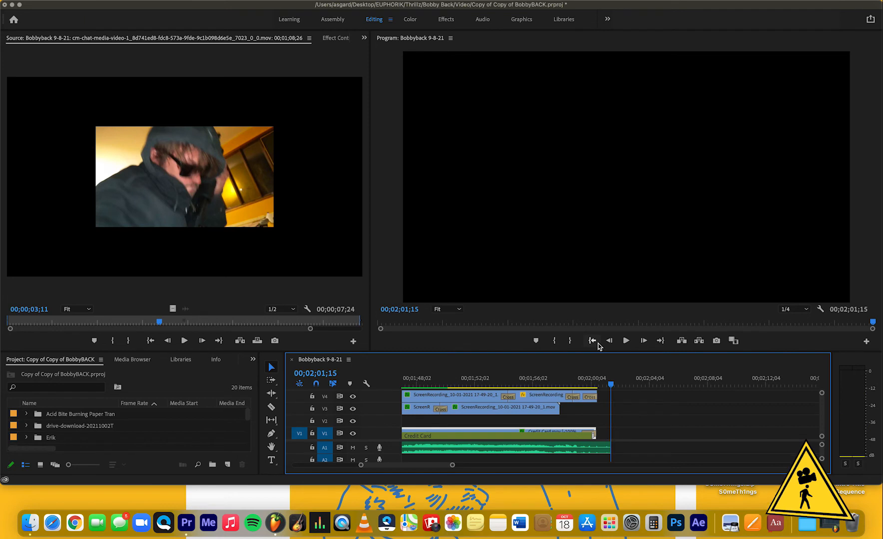
# - Examine the layout of the whole Bobbyback 9-8-21 sequence across its video tracks, from start to end
pyautogui.press('\\')
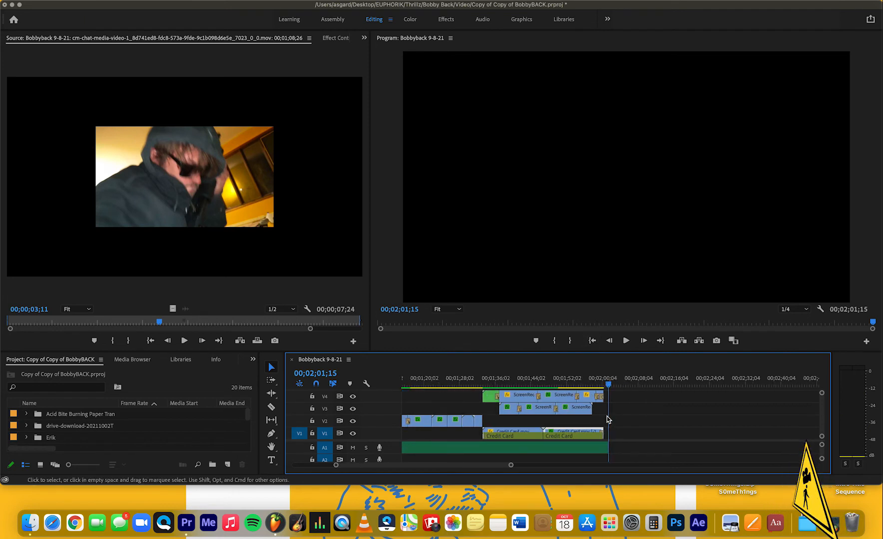
pyautogui.scroll(5, 607, 416)
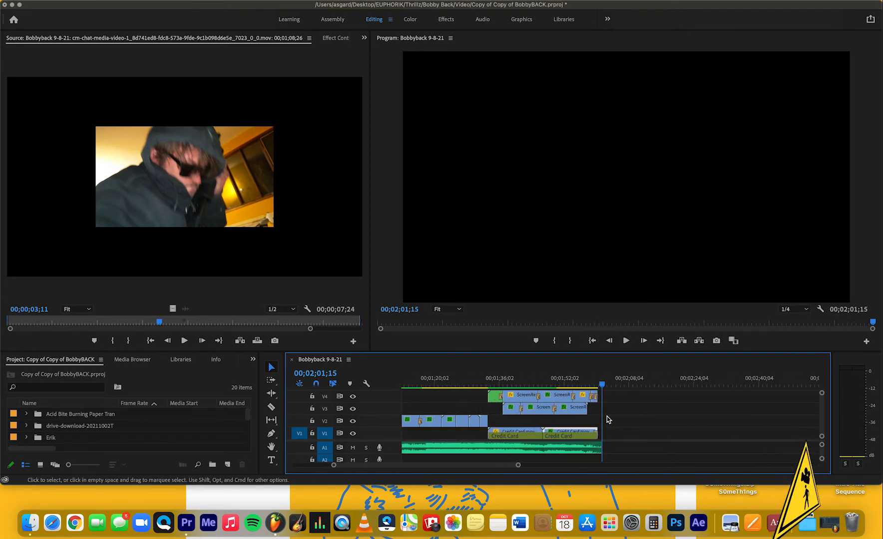
pyautogui.scroll(-3, 595, 410)
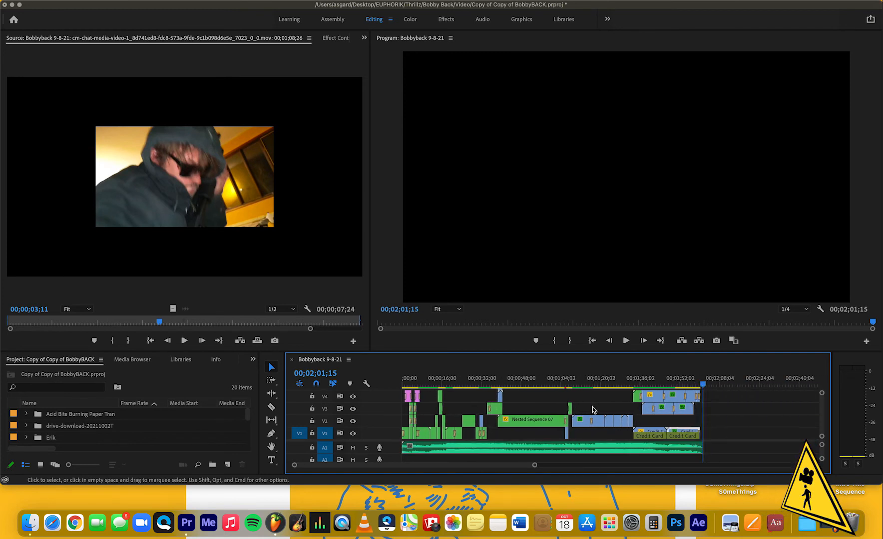
pyautogui.scroll(3, 593, 410)
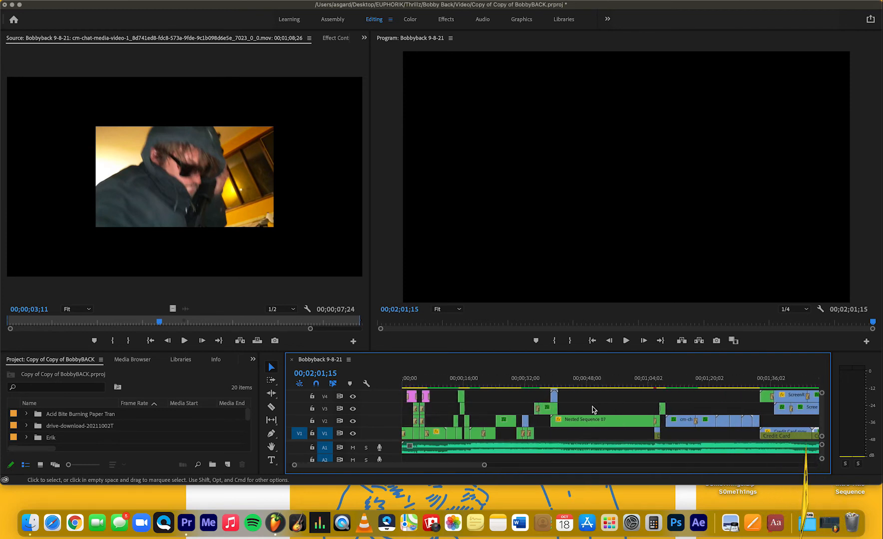
pyautogui.scroll(-1, 593, 409)
pyautogui.scroll(1, 593, 409)
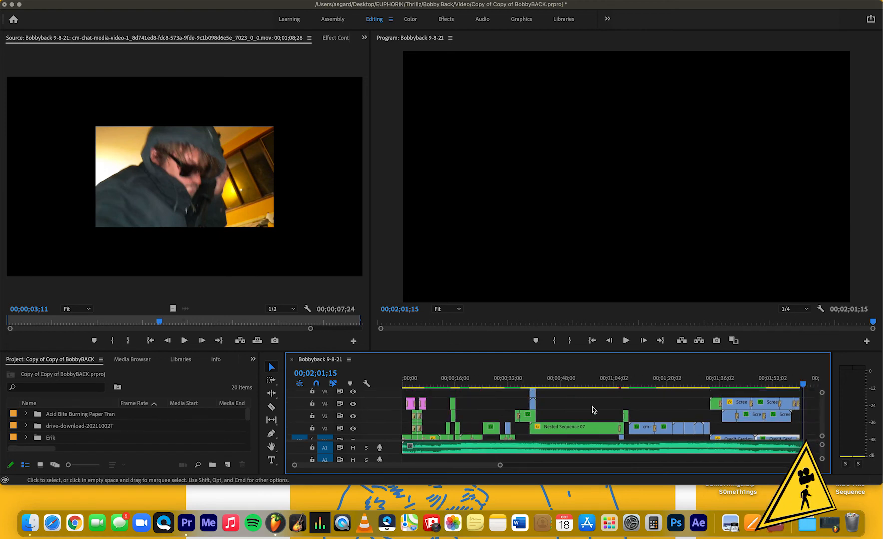
pyautogui.scroll(-1, 594, 409)
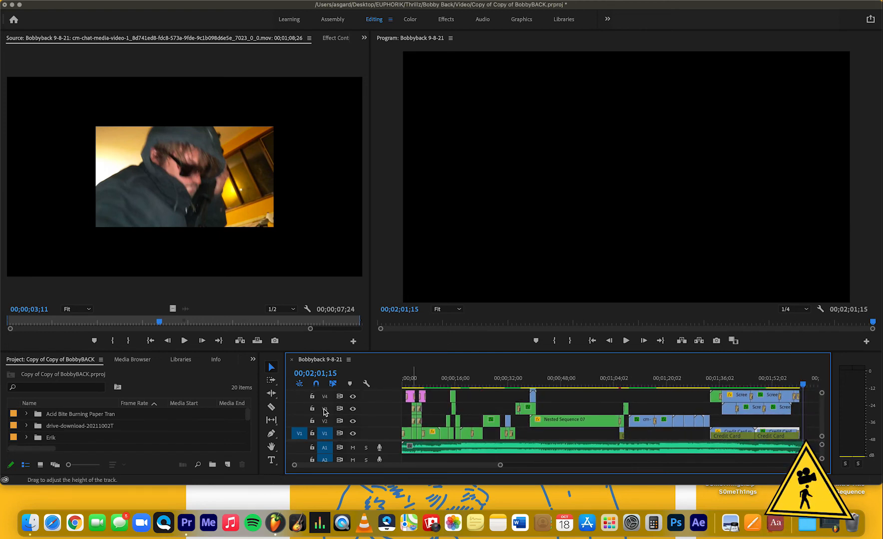